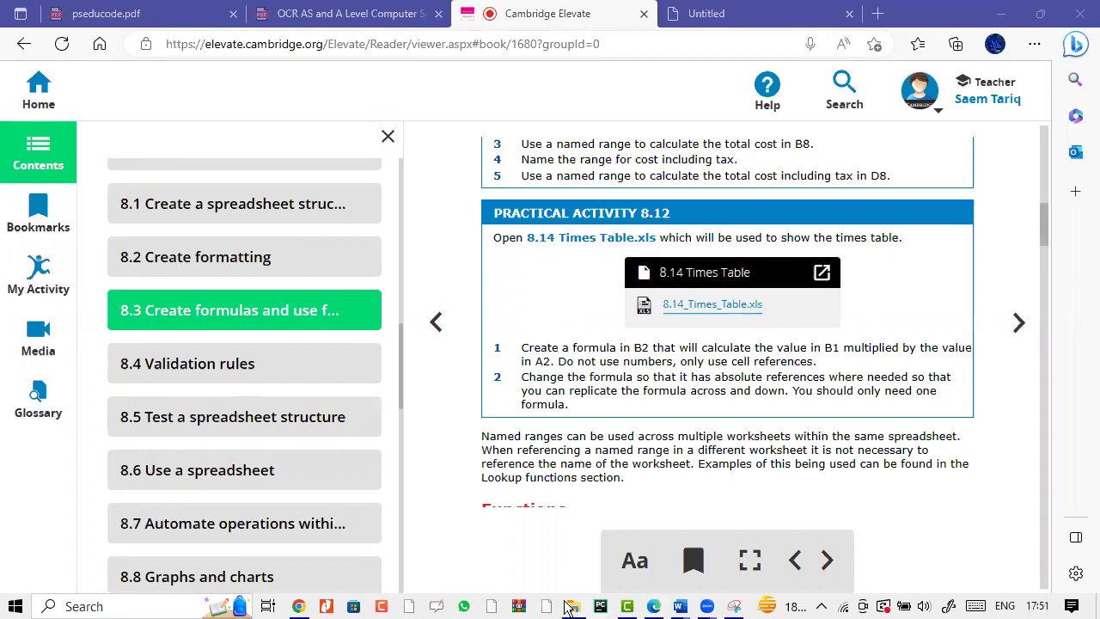
Step: Open 8.14_Times_Table.xls from Practical Activity 8.12 and dismiss the add-ins security alert
click(573, 606)
key(Return)
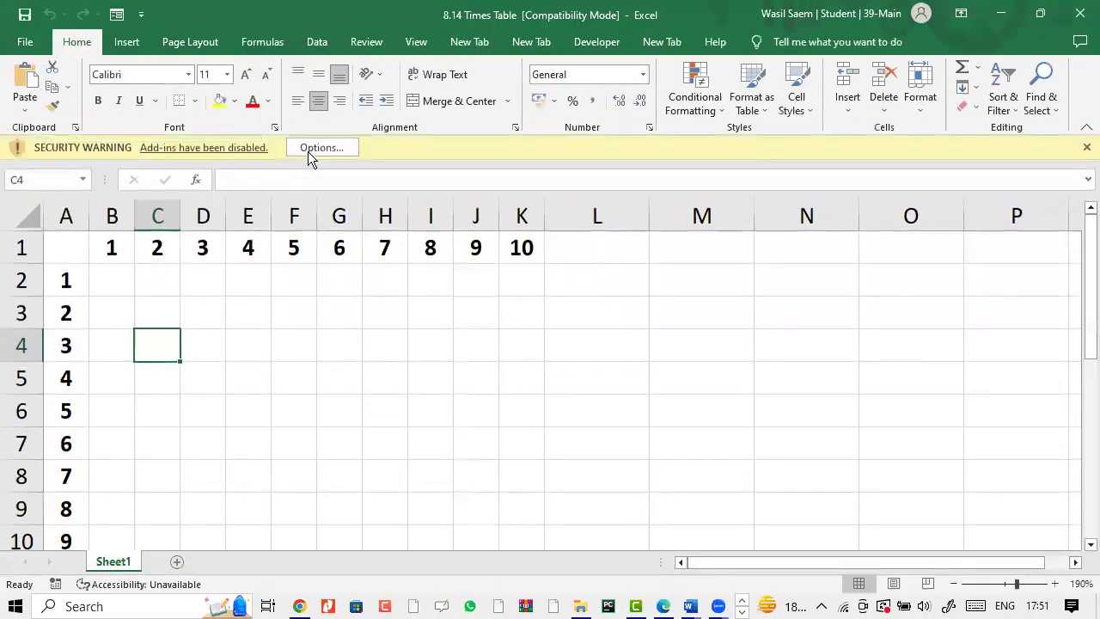
click(307, 152)
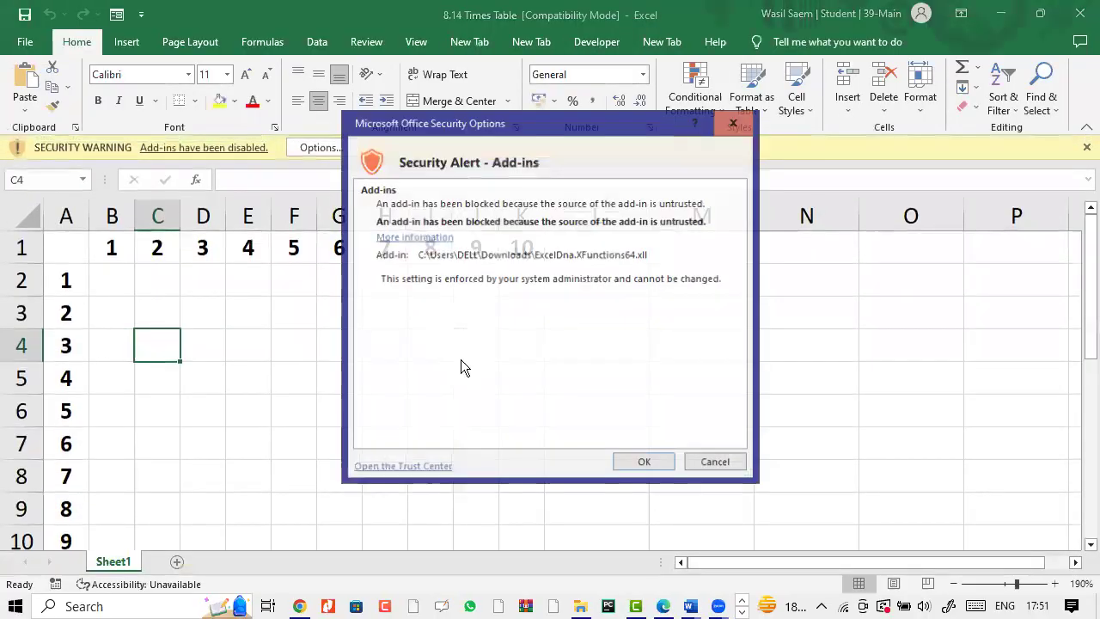
click(636, 461)
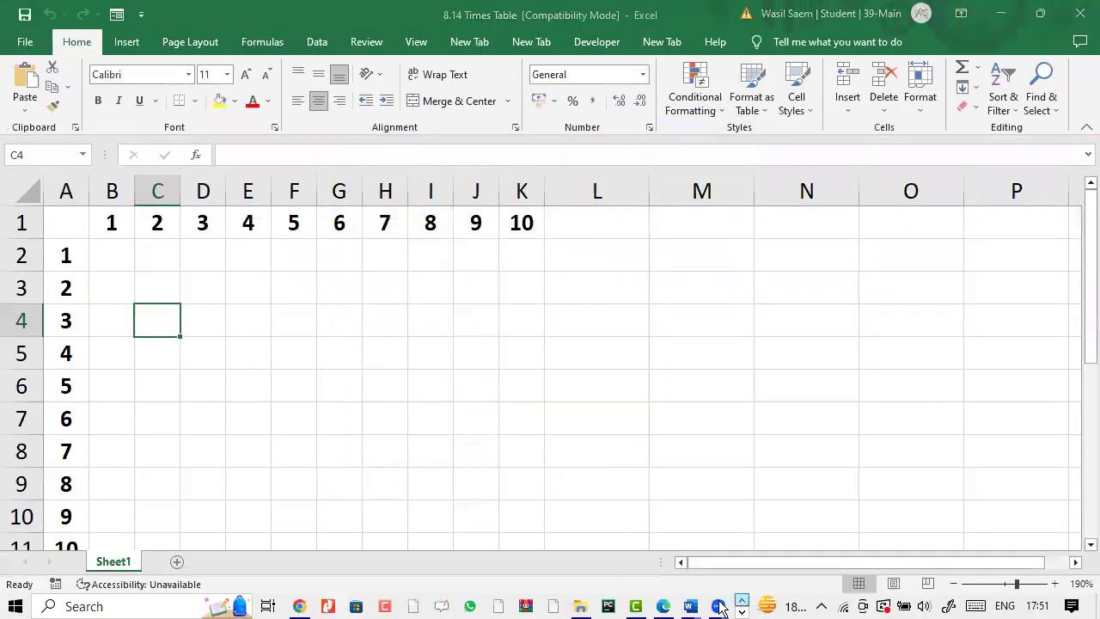
click(658, 606)
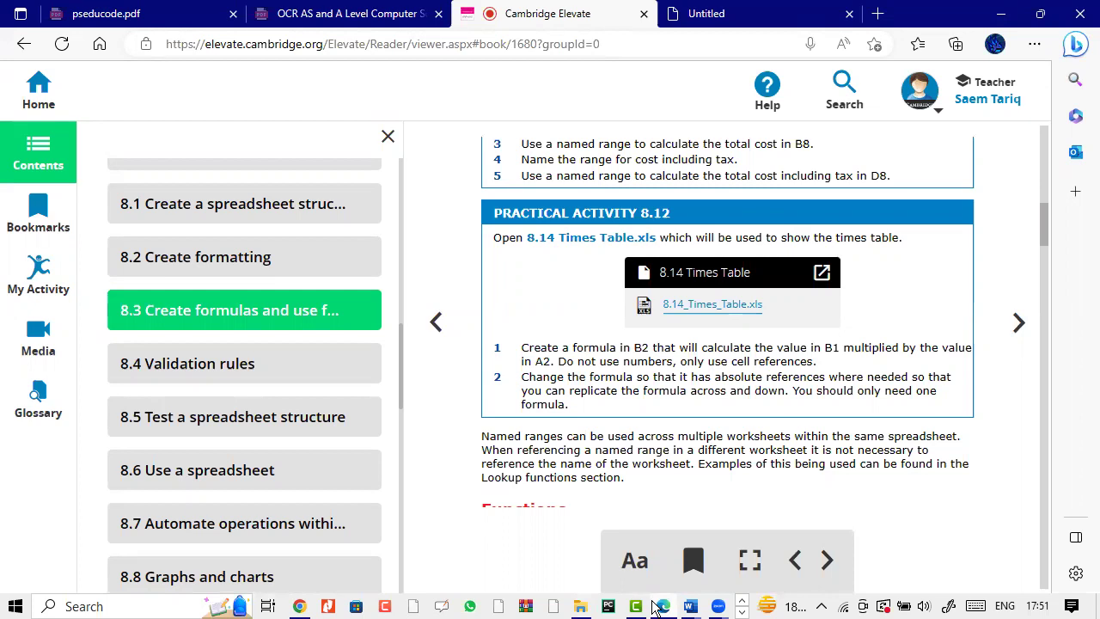
Step: Enter the formula =B1*A2 in cell B2
click(655, 608)
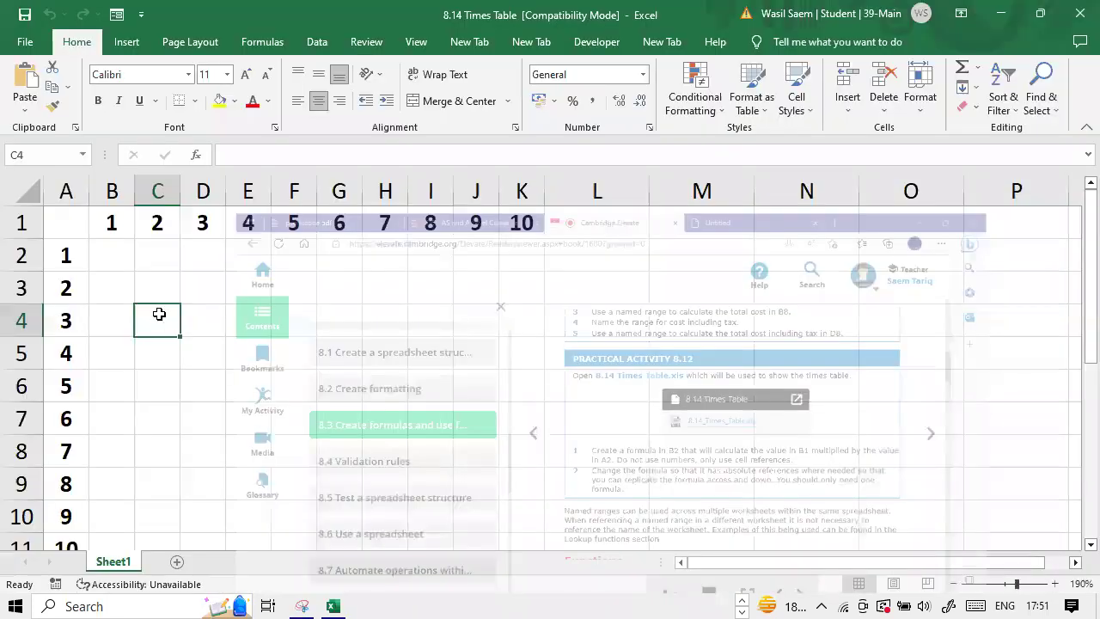
click(114, 259)
click(241, 159)
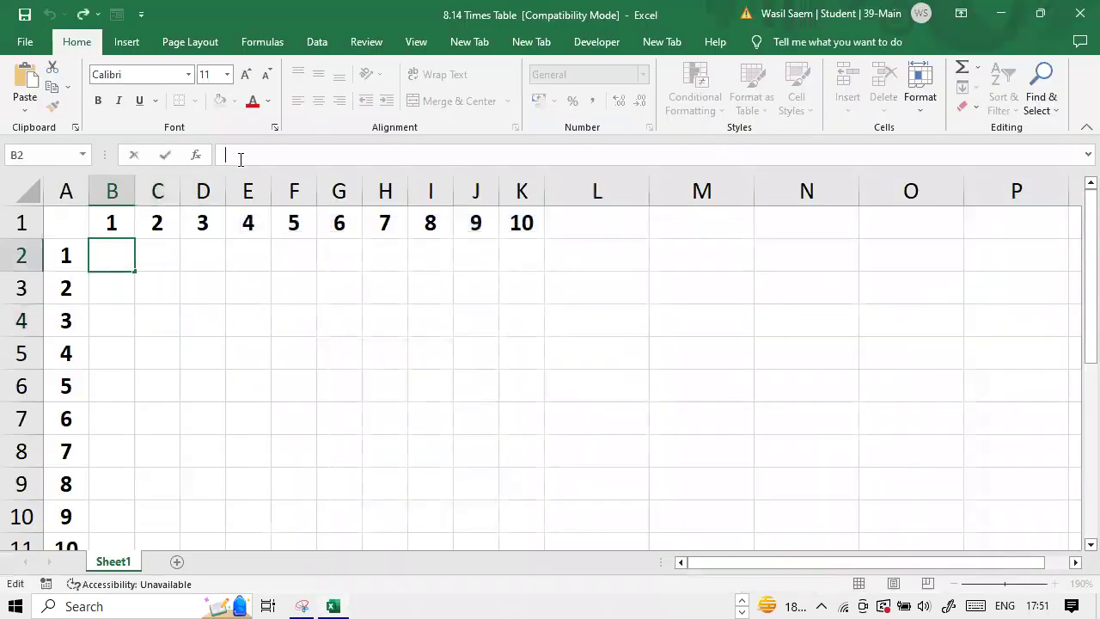
text(=)
click(116, 221)
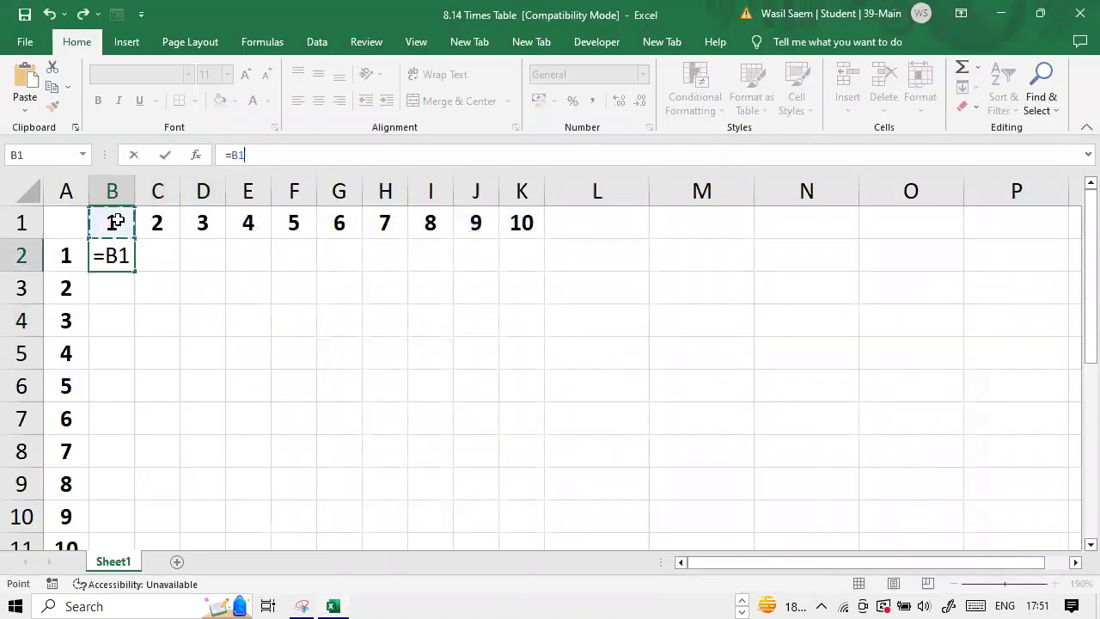
text(*)
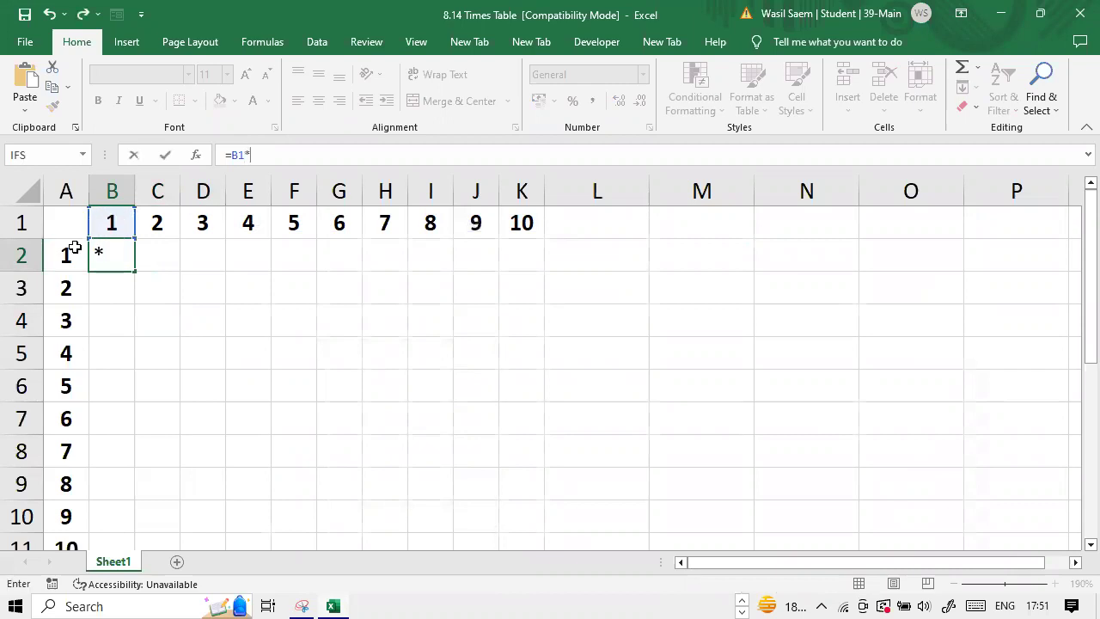
click(62, 253)
key(Return)
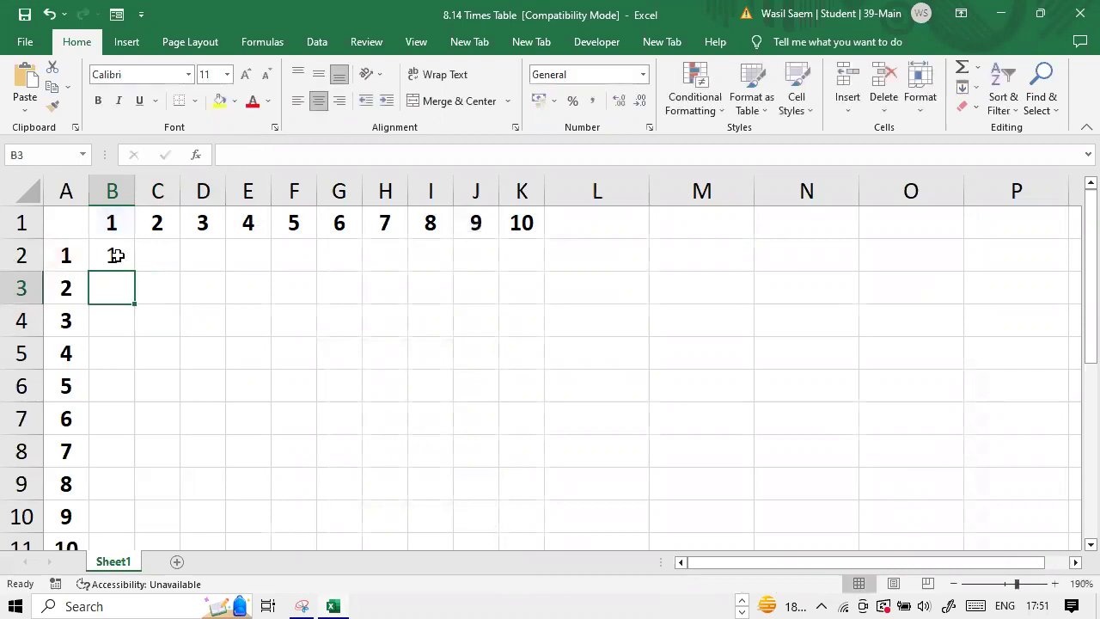
Step: Fill B2's formula down column B and widen the column to fit 3628800
click(120, 254)
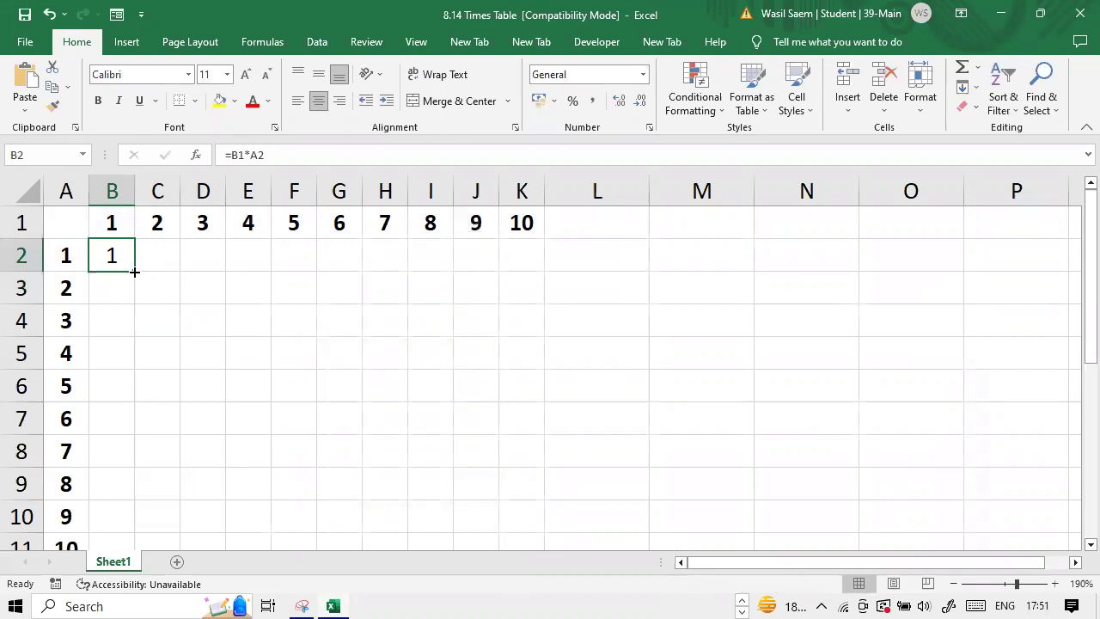
double_click(135, 271)
double_click(135, 190)
click(143, 283)
click(152, 227)
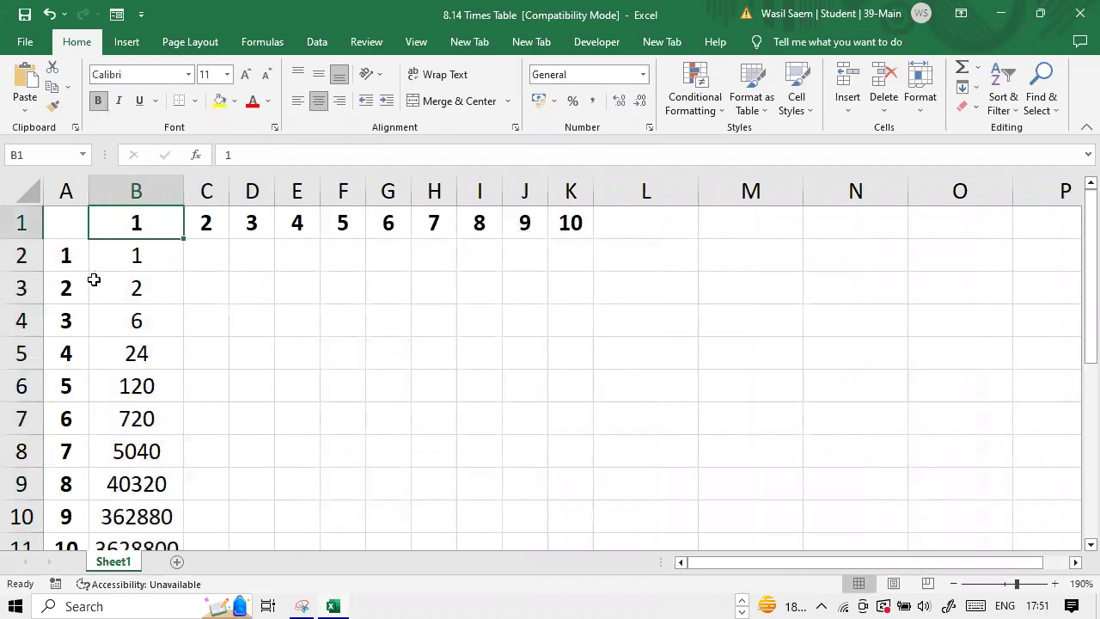
click(76, 285)
click(147, 226)
click(66, 320)
click(126, 321)
click(144, 249)
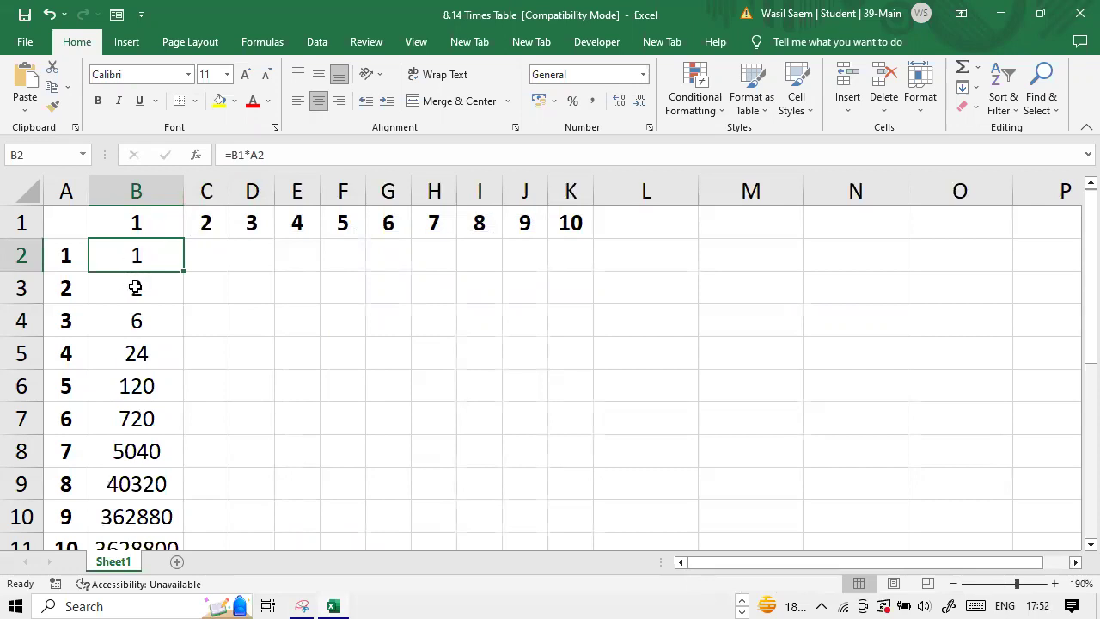
click(135, 287)
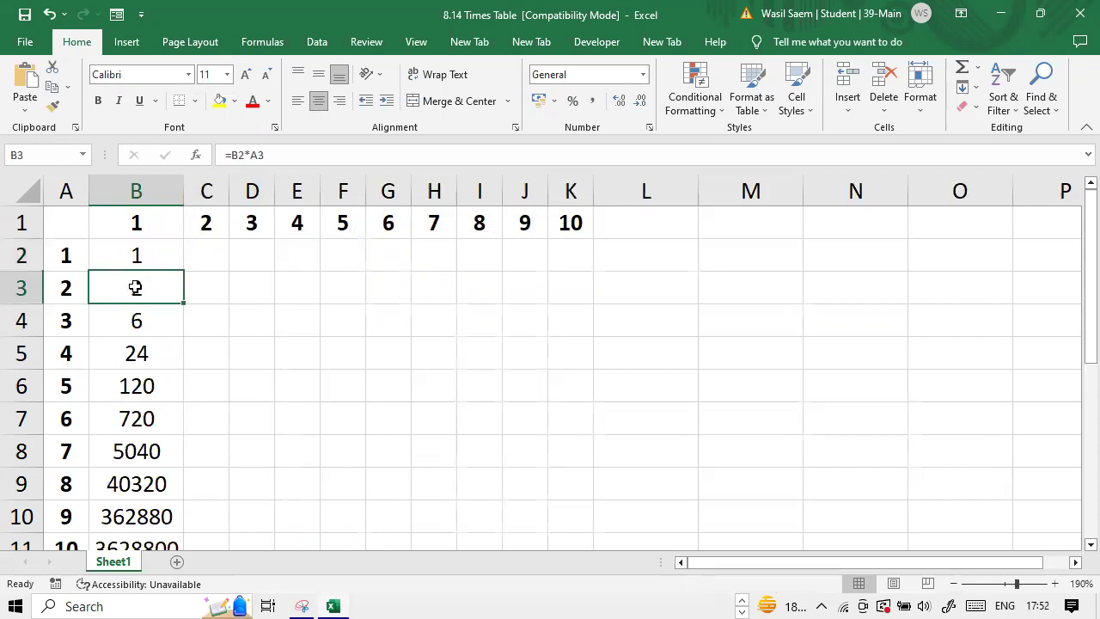
click(152, 228)
click(152, 256)
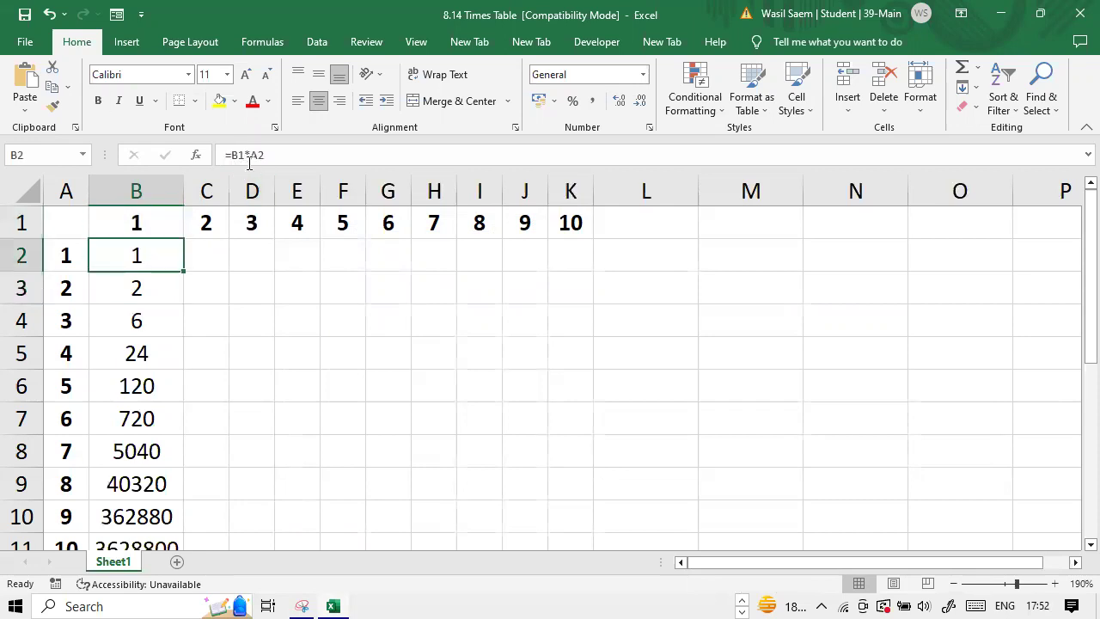
Step: Change B2 to =$B$1*A2 and fill it down column B
drag(244, 155, 227, 155)
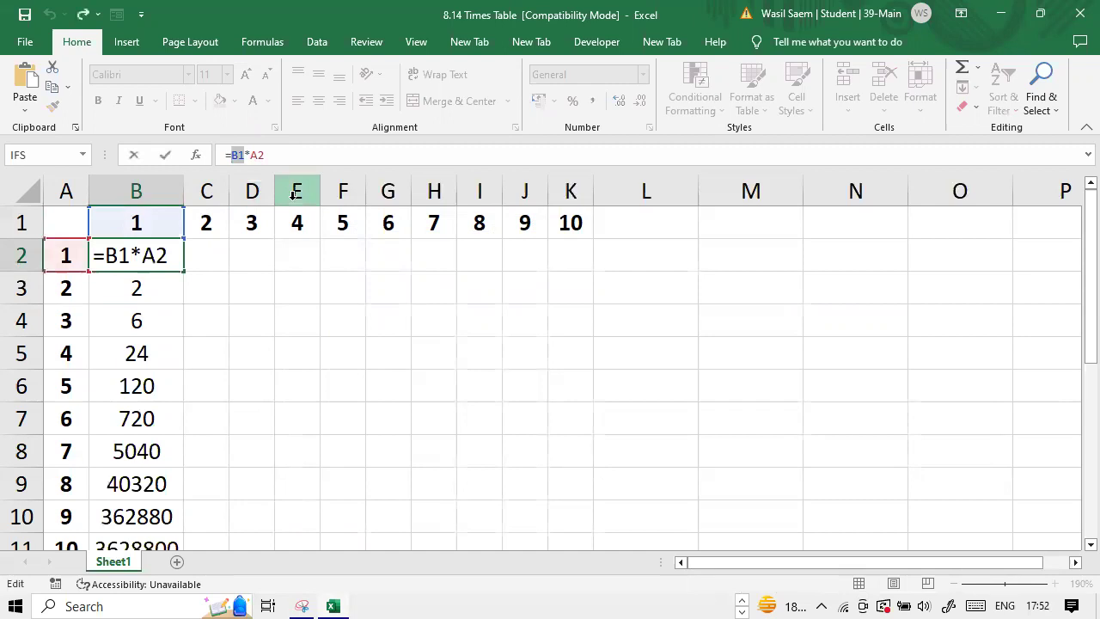
key(F4)
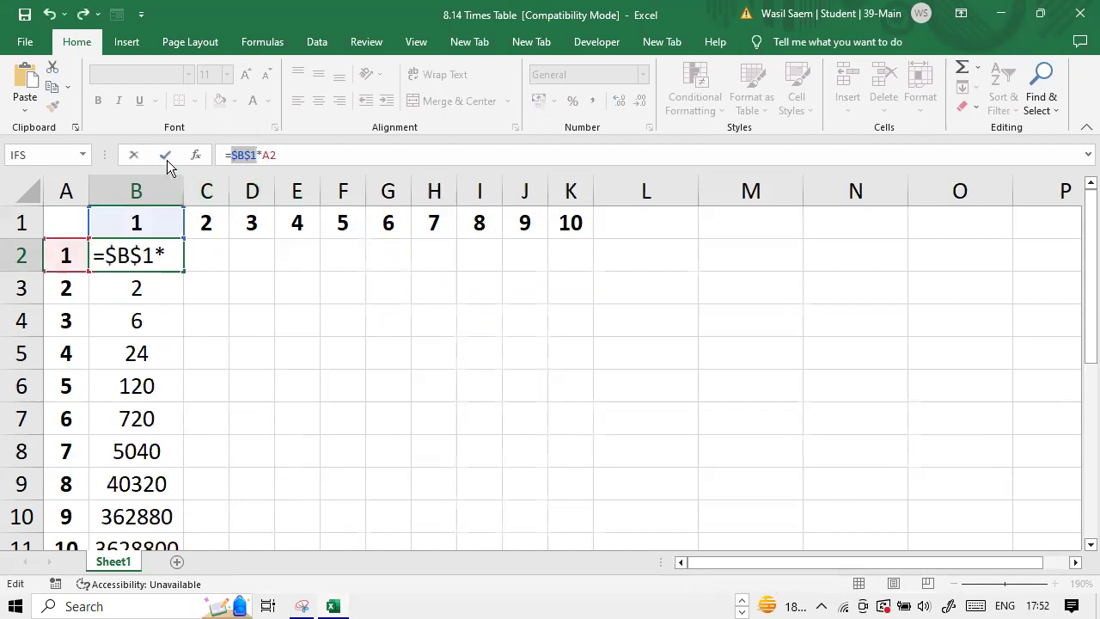
click(166, 157)
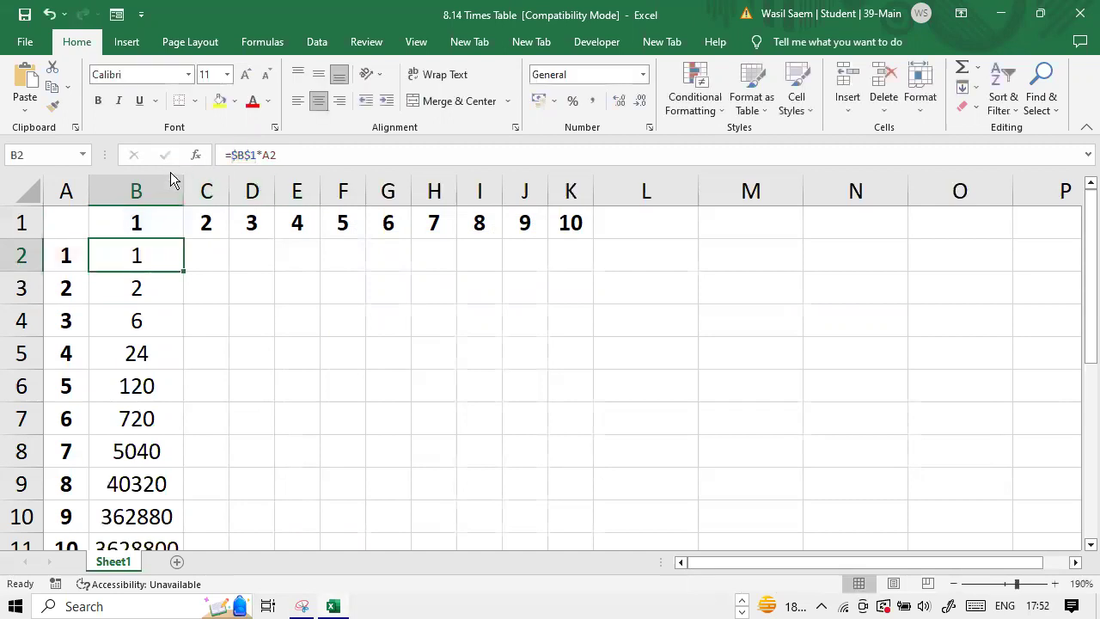
double_click(183, 273)
Step: Check the copied formulas in B5 and B8, then return to B2
click(155, 258)
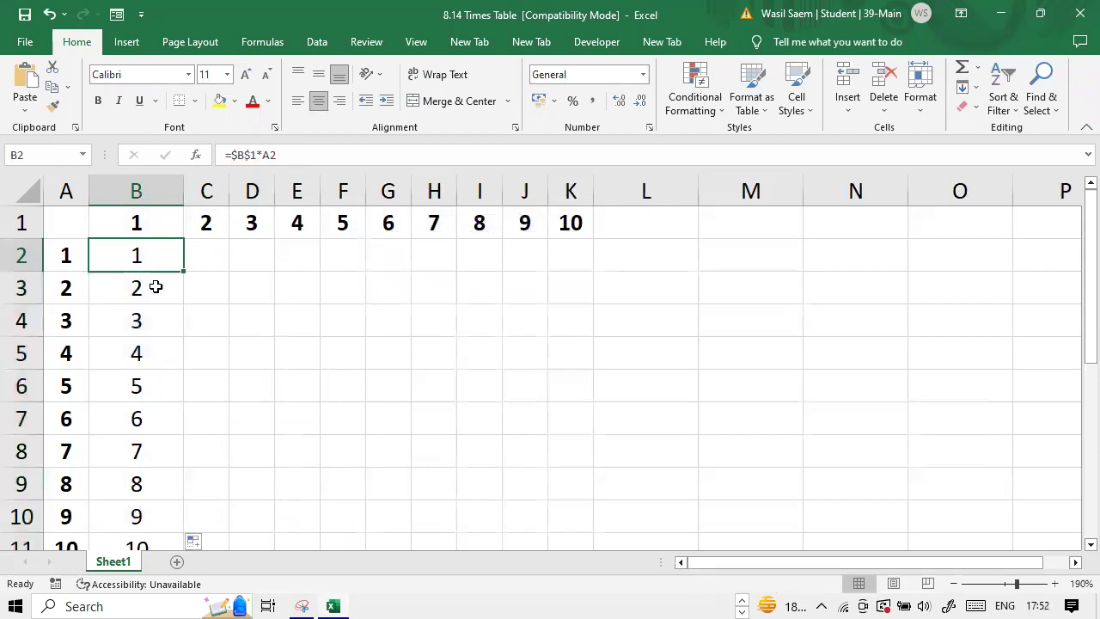
click(129, 356)
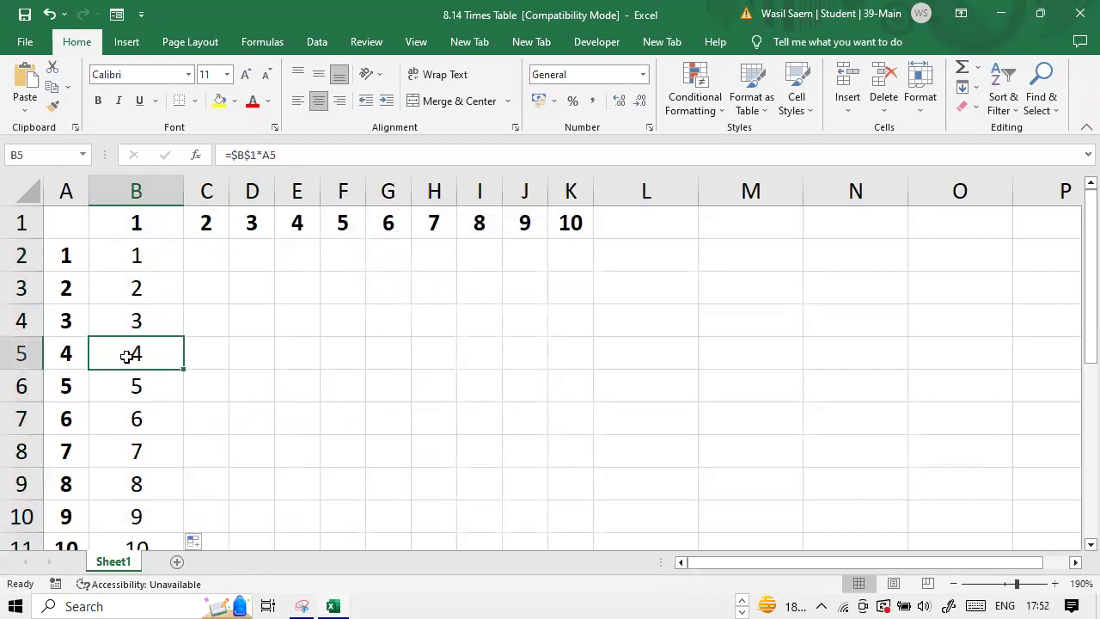
click(139, 451)
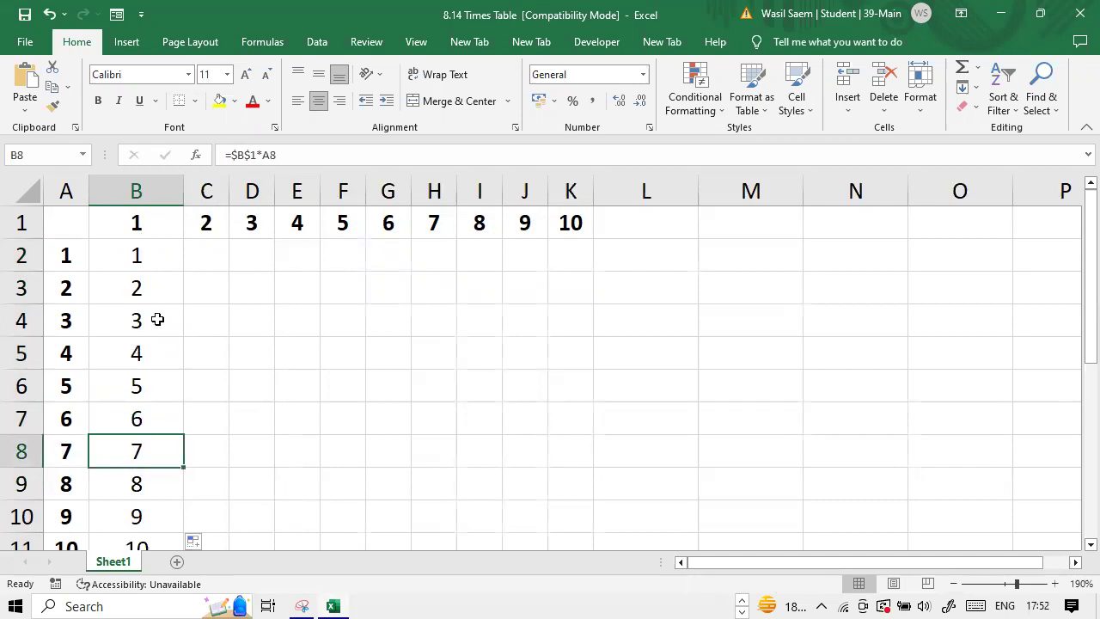
click(168, 257)
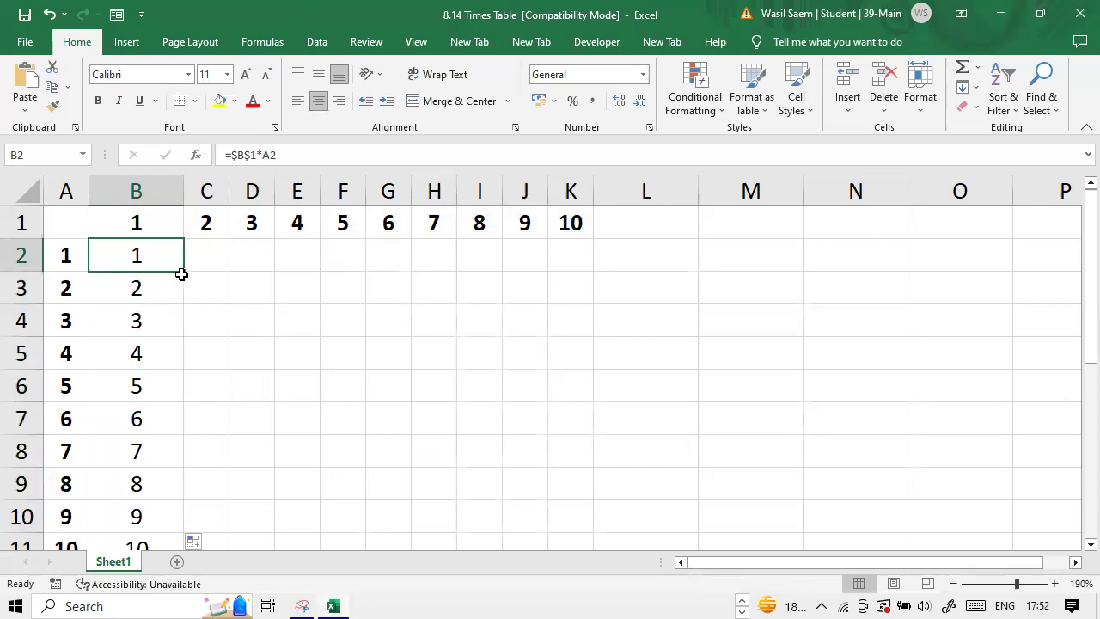
Step: Change B2's formula to =B1*$A$2
click(246, 155)
double_click(245, 155)
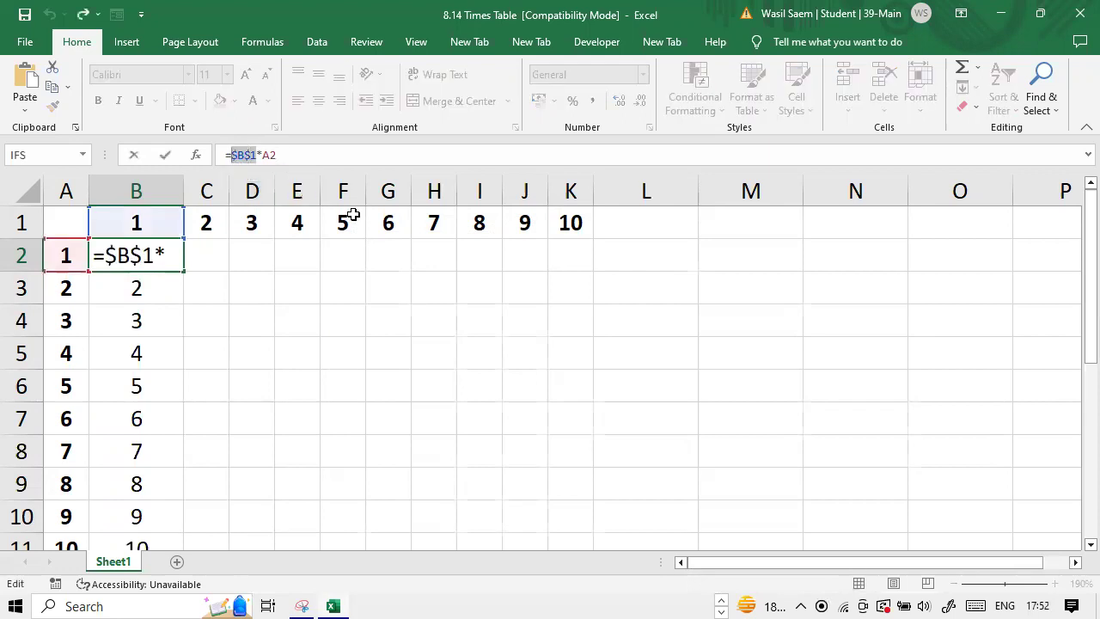
key(F4)
key(F4)
key(F4)
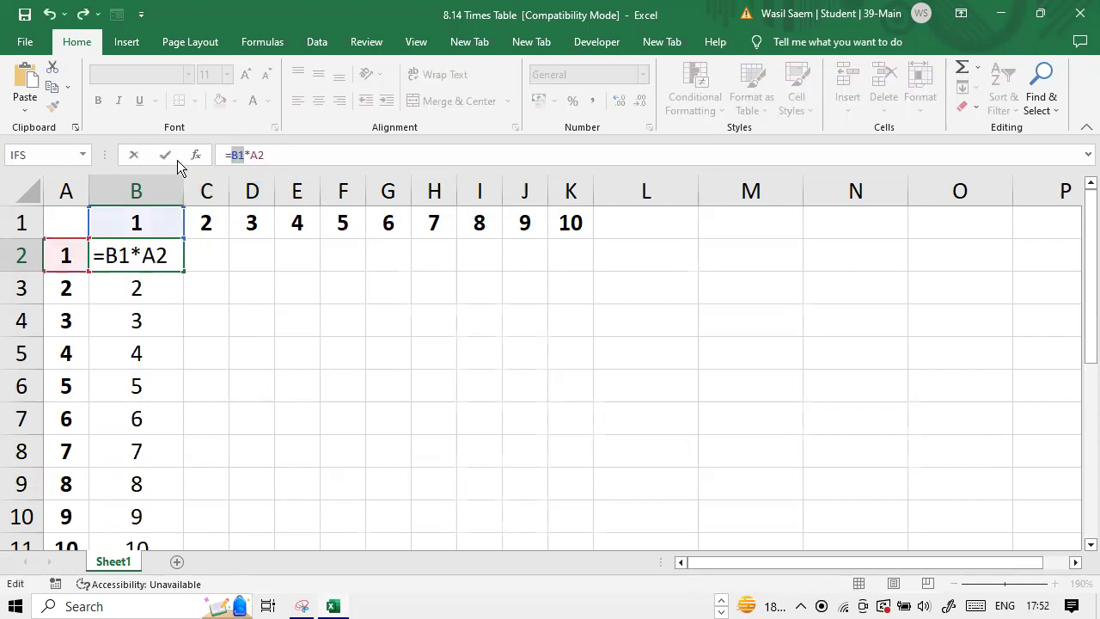
click(163, 154)
click(258, 157)
double_click(255, 156)
key(F4)
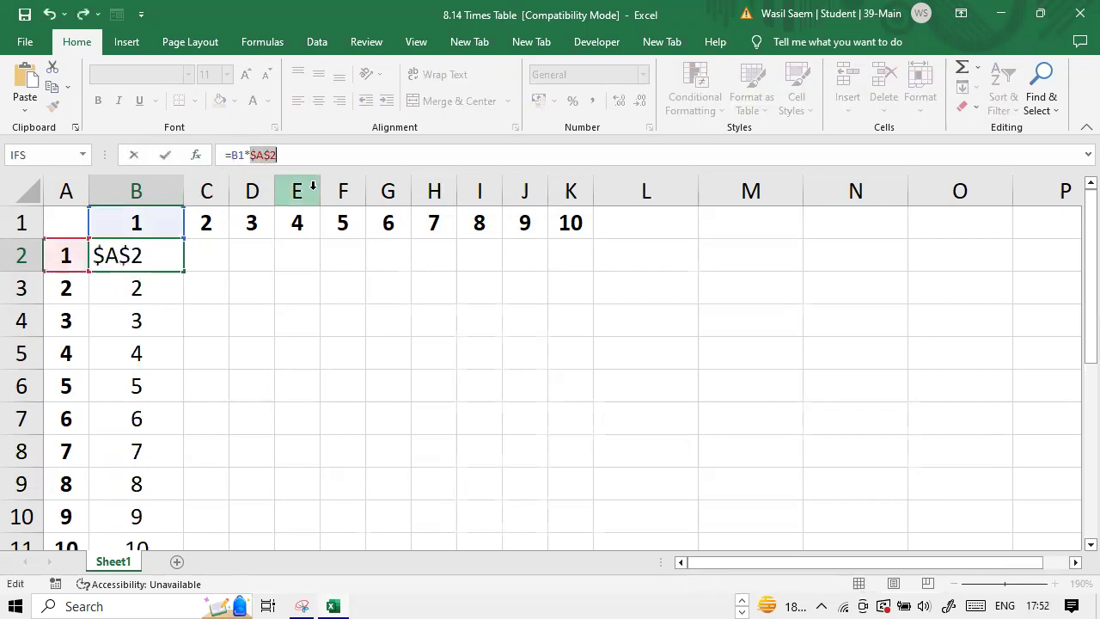
click(165, 155)
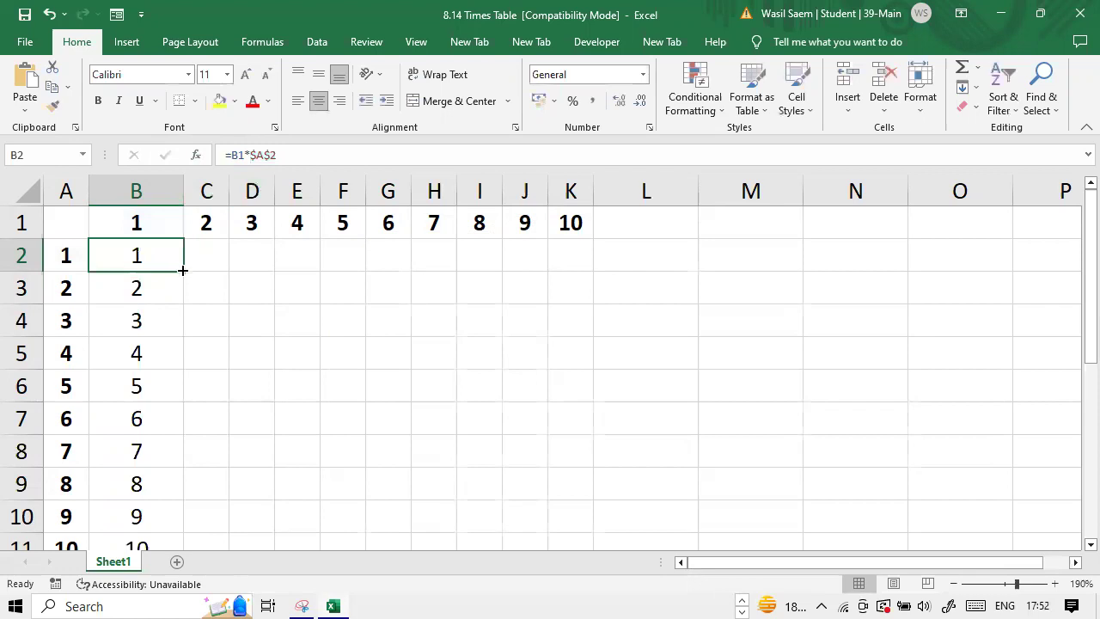
Step: Fill B2 across row 2 to K2 and check the copied formulas
drag(230, 271, 570, 270)
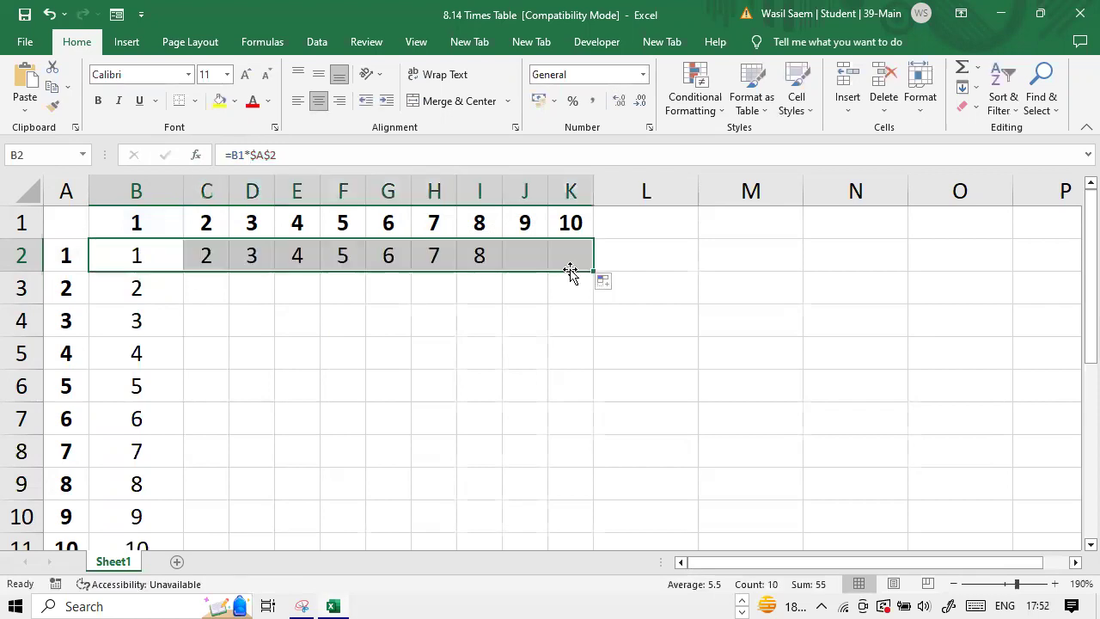
click(205, 259)
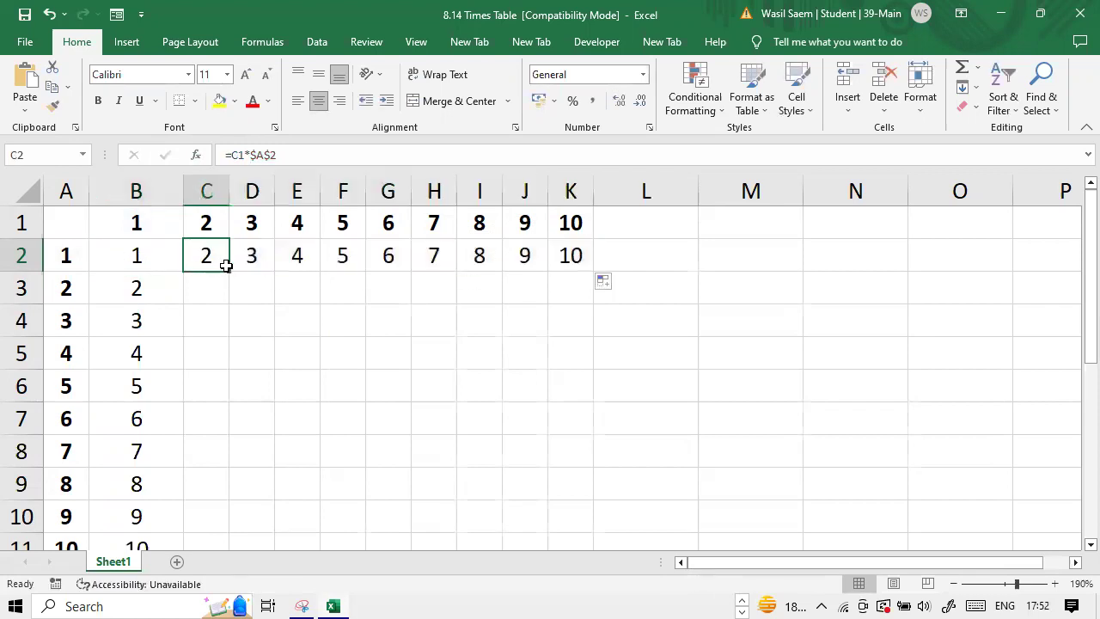
click(289, 254)
click(73, 258)
click(76, 286)
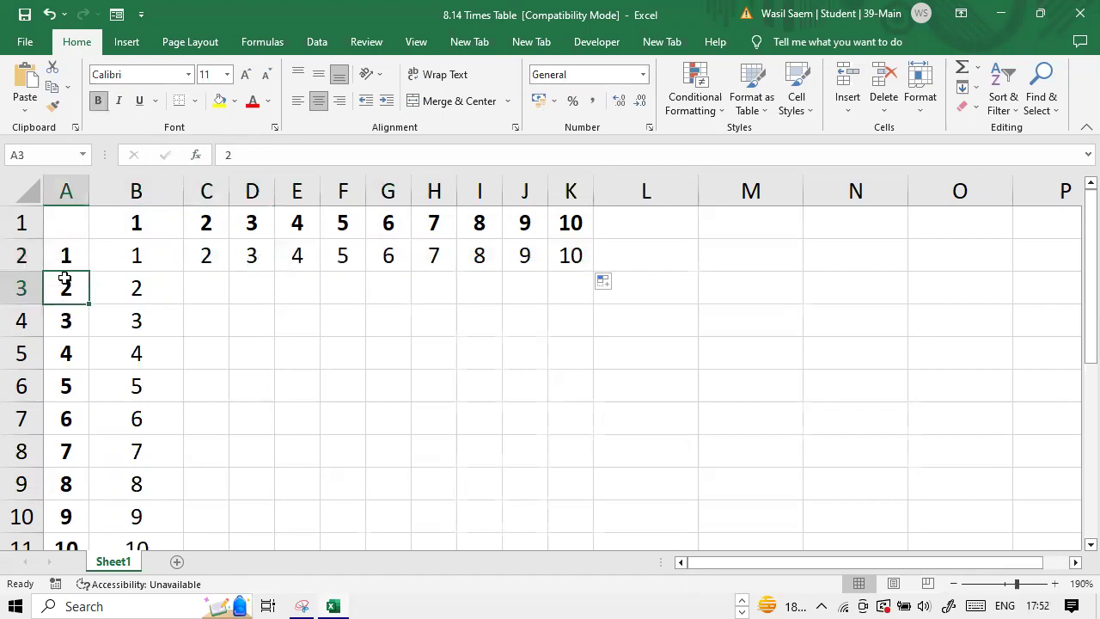
click(199, 256)
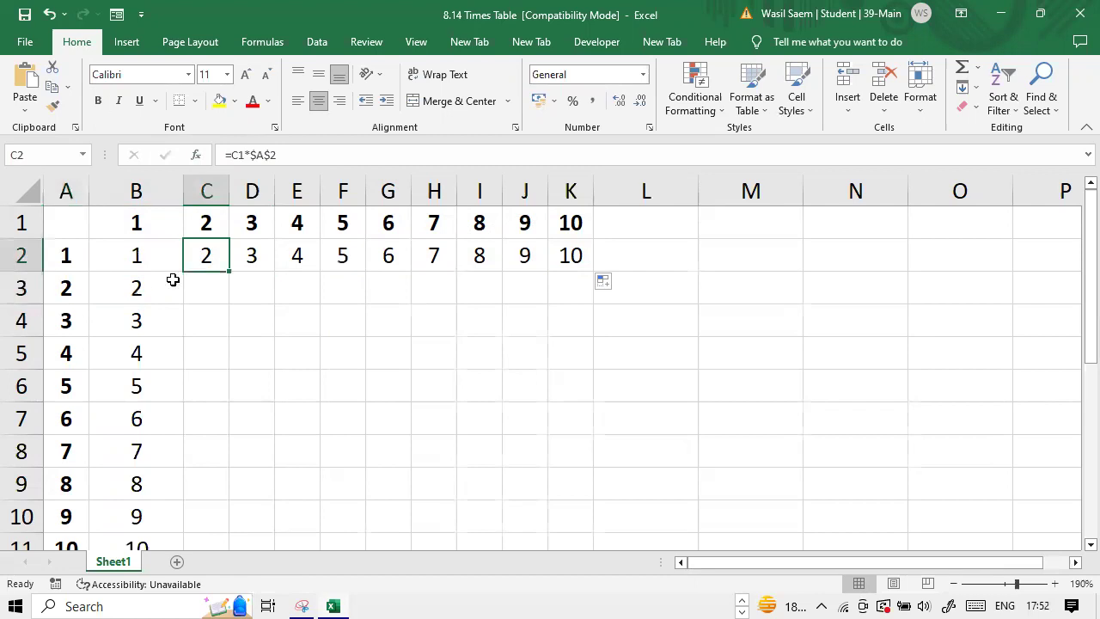
click(151, 284)
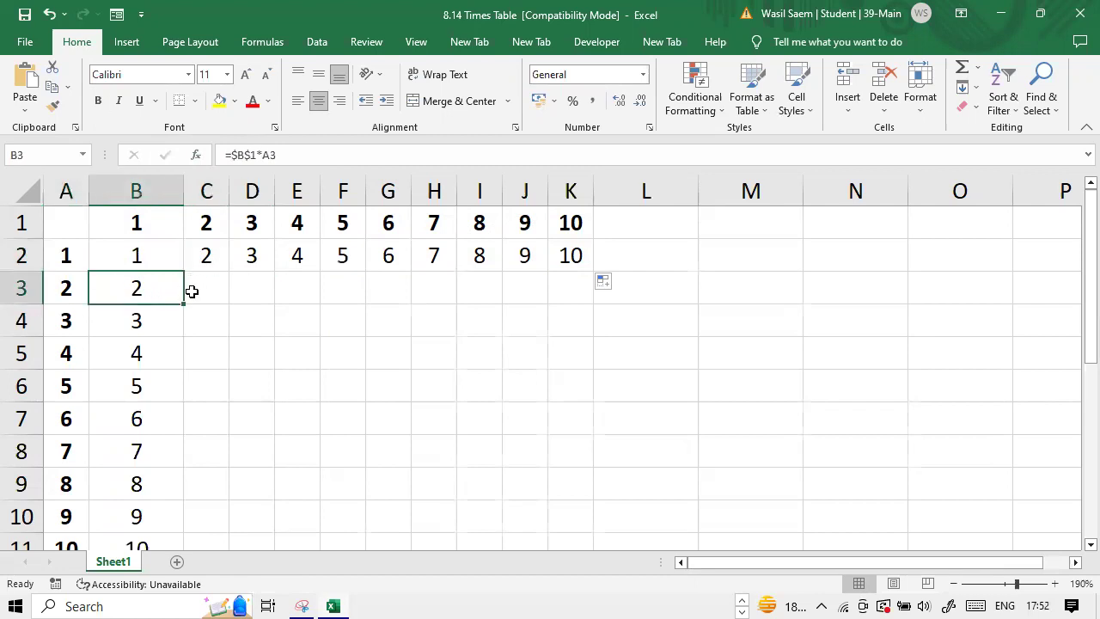
Step: Cycle the $B$1 reference locking in B3's and B4's formulas
click(256, 154)
drag(256, 155, 233, 158)
key(F4)
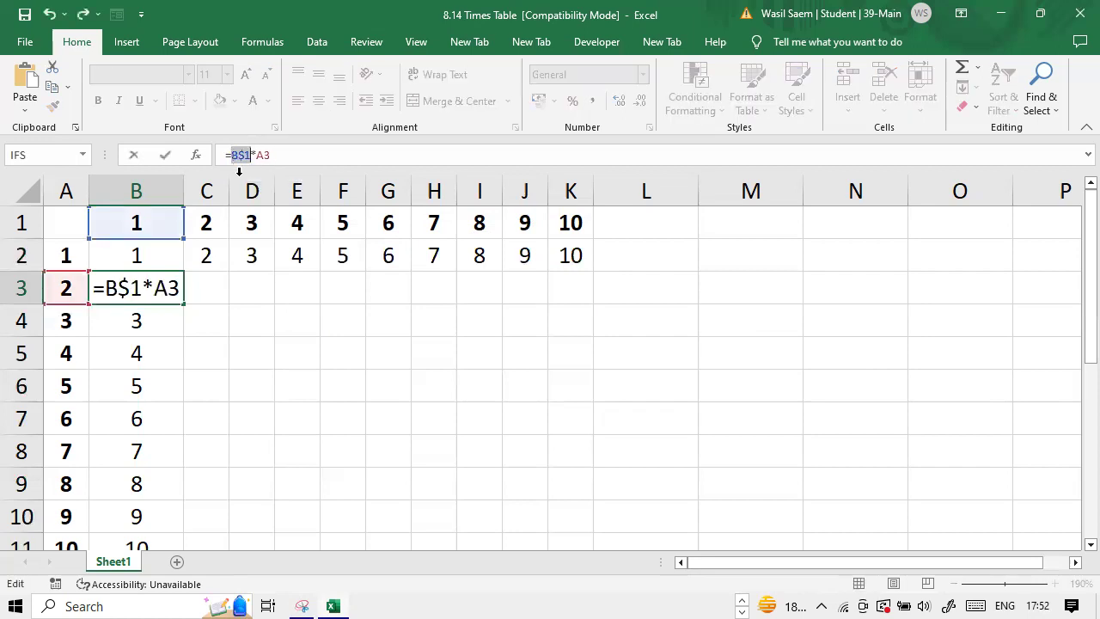
click(165, 155)
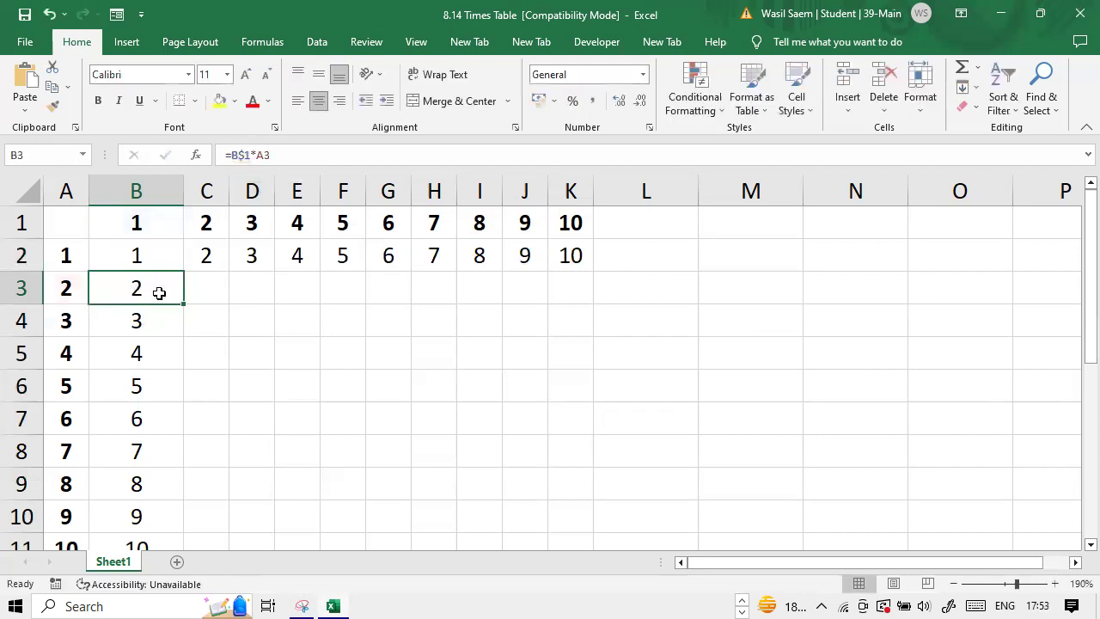
click(148, 319)
click(258, 155)
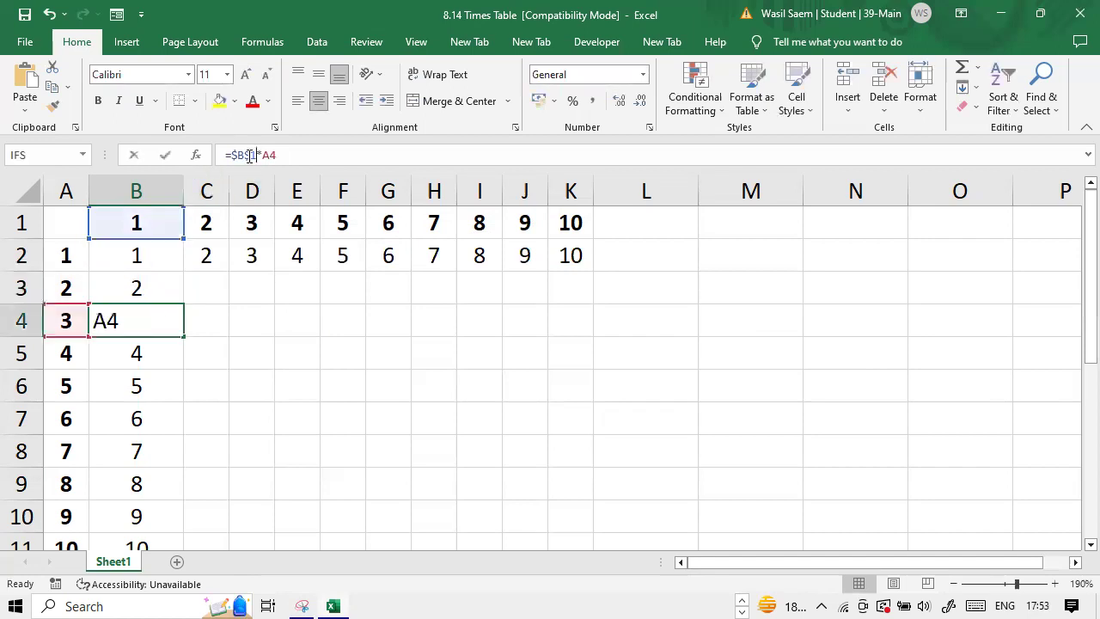
drag(258, 155, 232, 156)
key(F4)
click(165, 154)
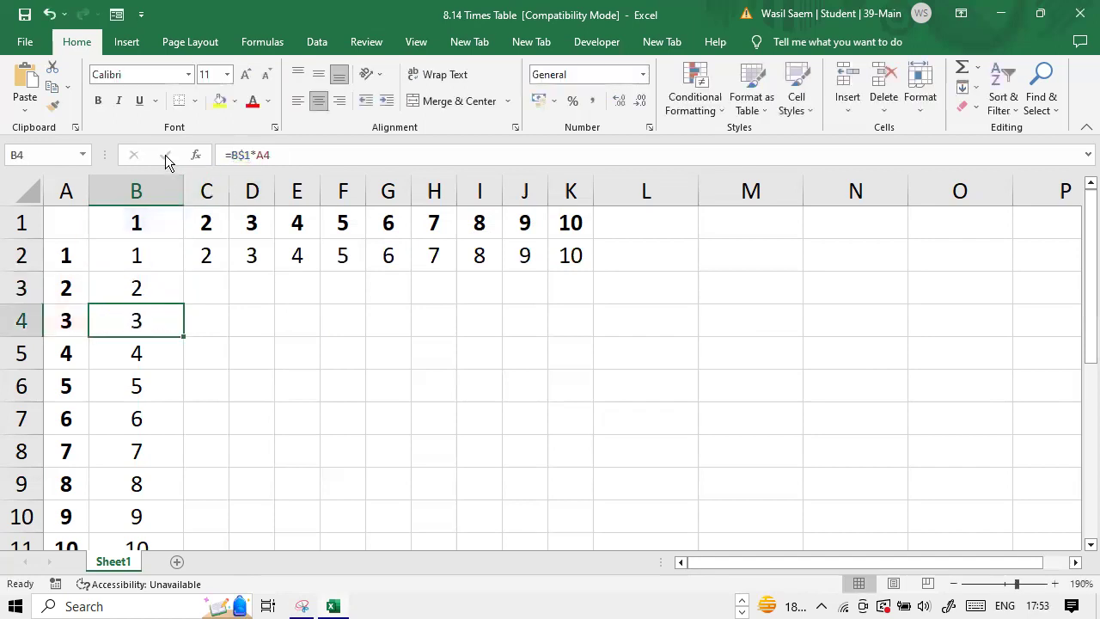
Step: Rewrite B3 as =B1*$A$3 and fill it across row 3 to column K
click(164, 285)
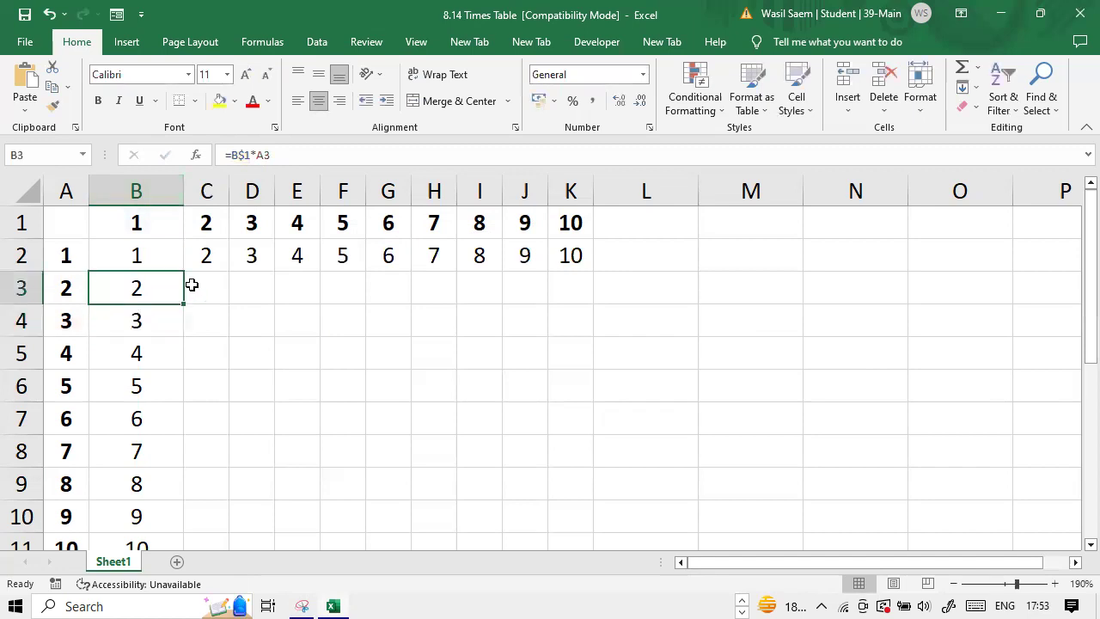
click(155, 249)
click(171, 281)
drag(249, 154, 239, 155)
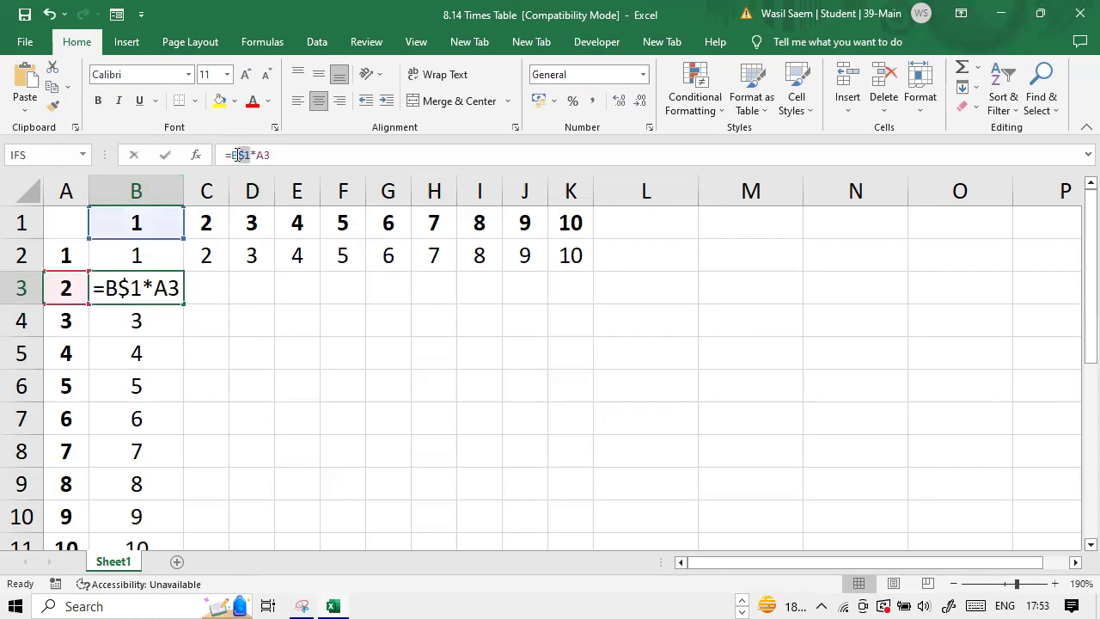
key(F4)
key(F4)
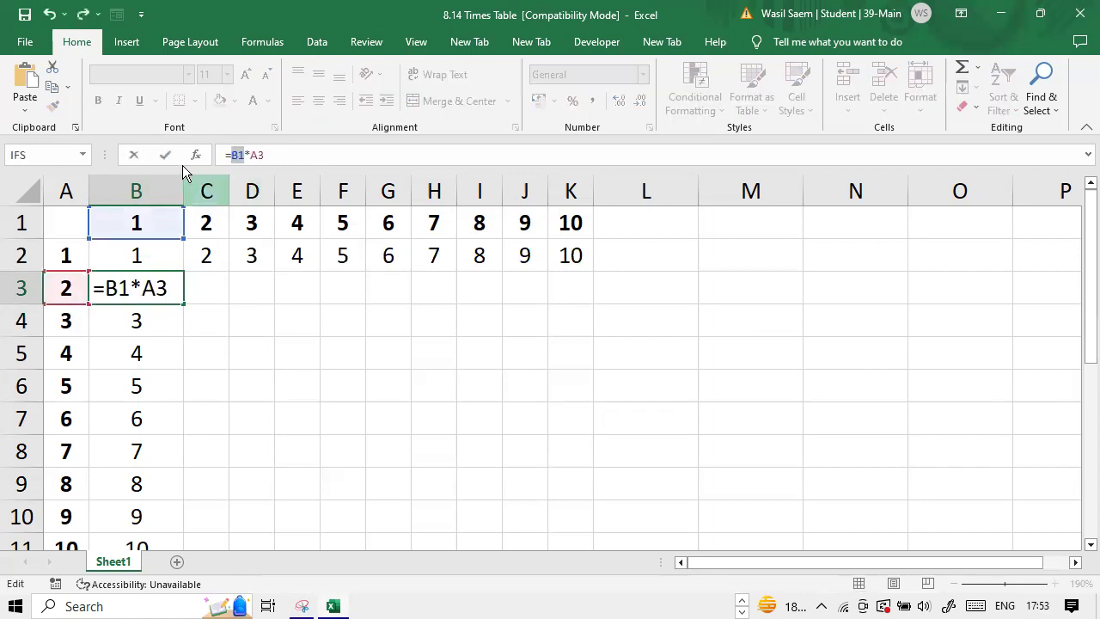
click(167, 153)
click(263, 155)
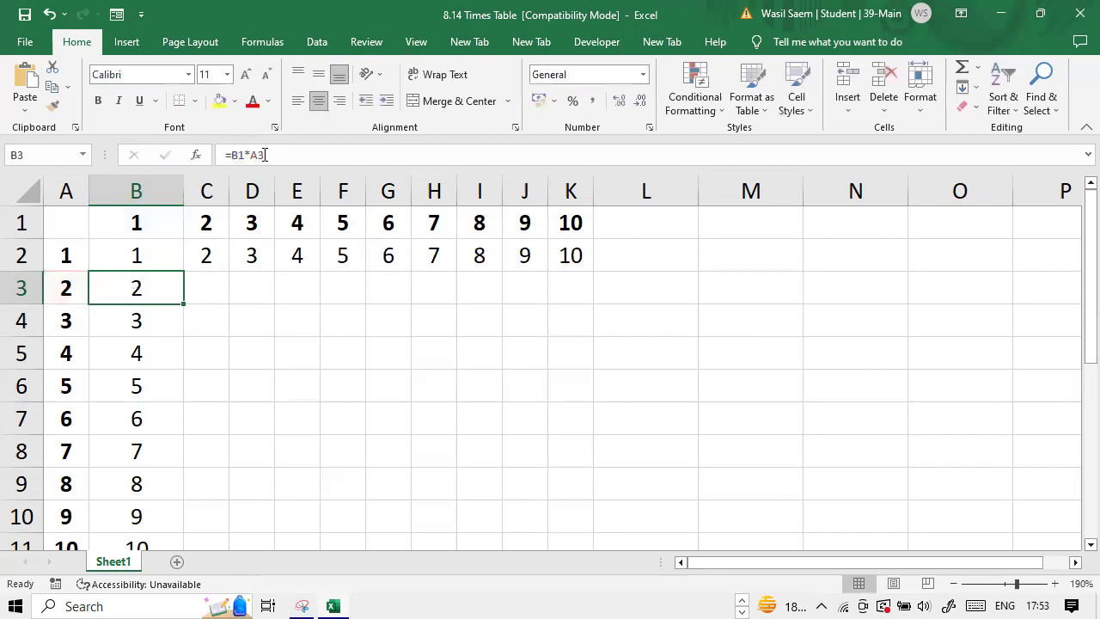
key(F4)
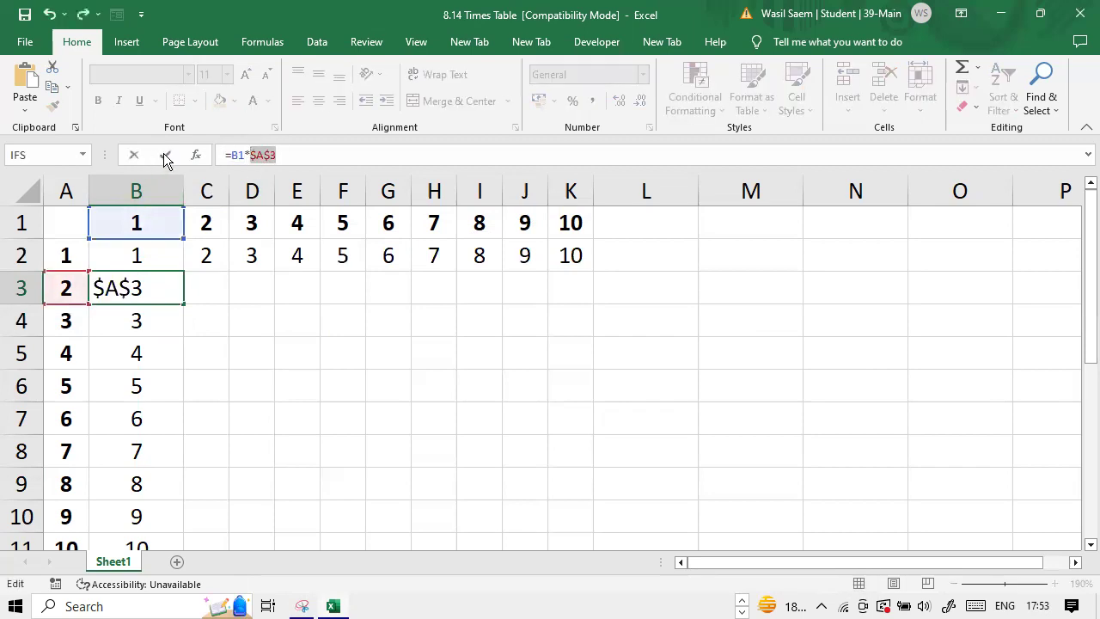
click(163, 152)
drag(184, 302, 586, 296)
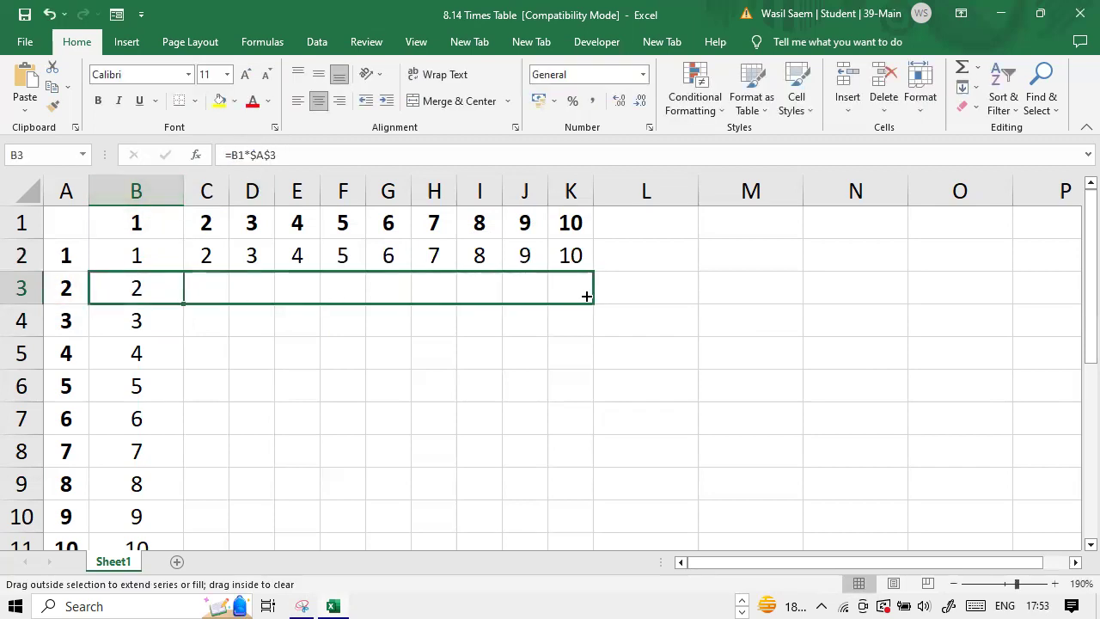
Step: Change B4 to =B1*$A$4 and fill it across row 4 to column K
click(143, 321)
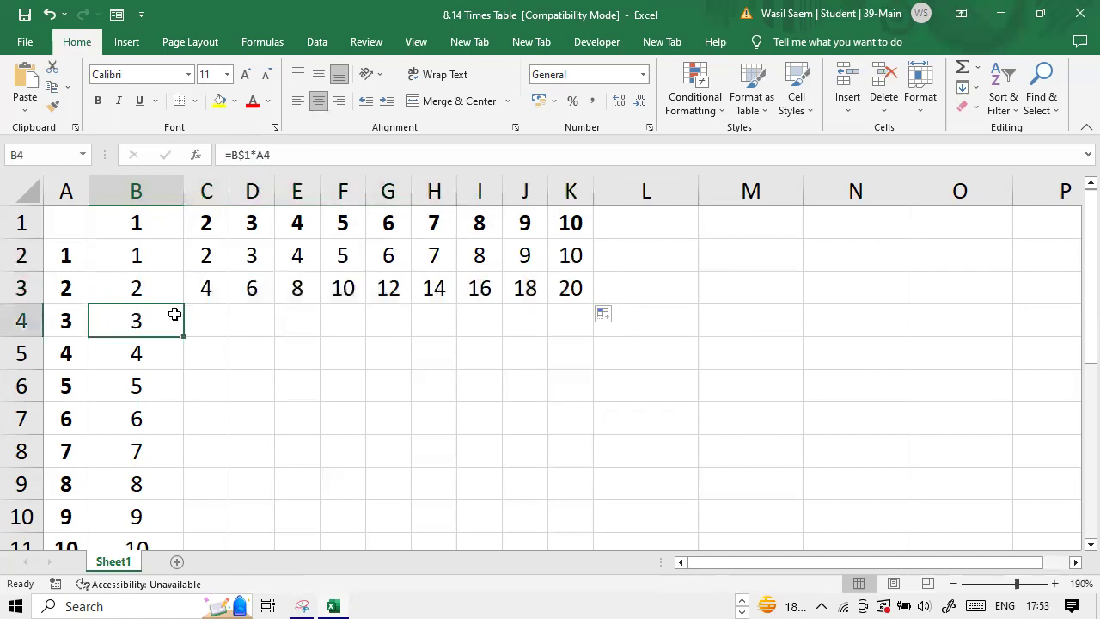
click(246, 156)
key(F4)
key(F4)
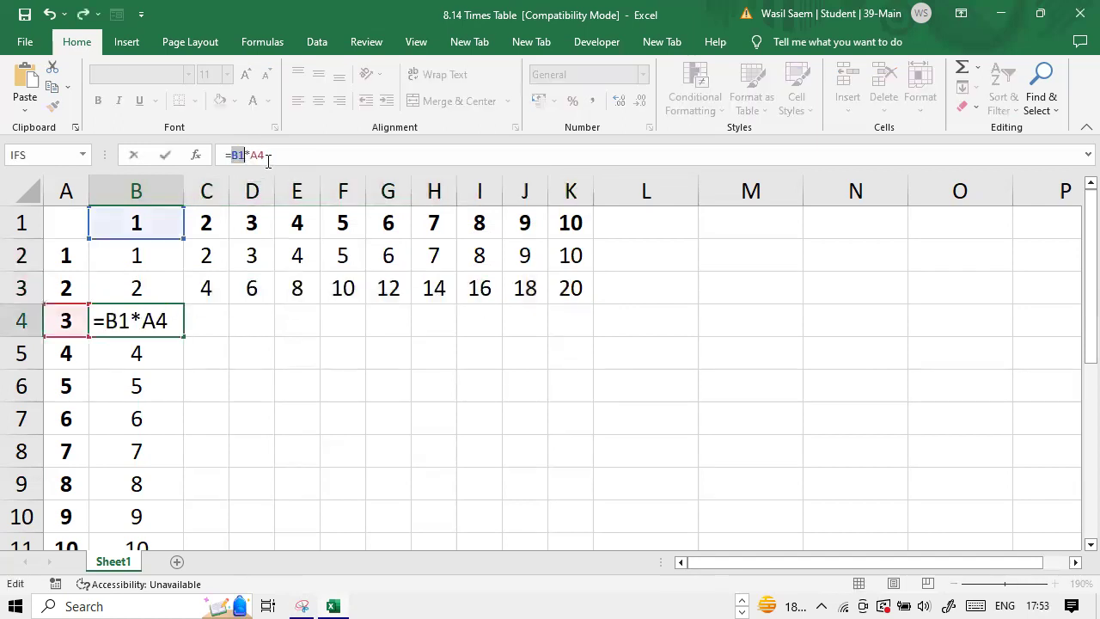
click(257, 156)
key(F4)
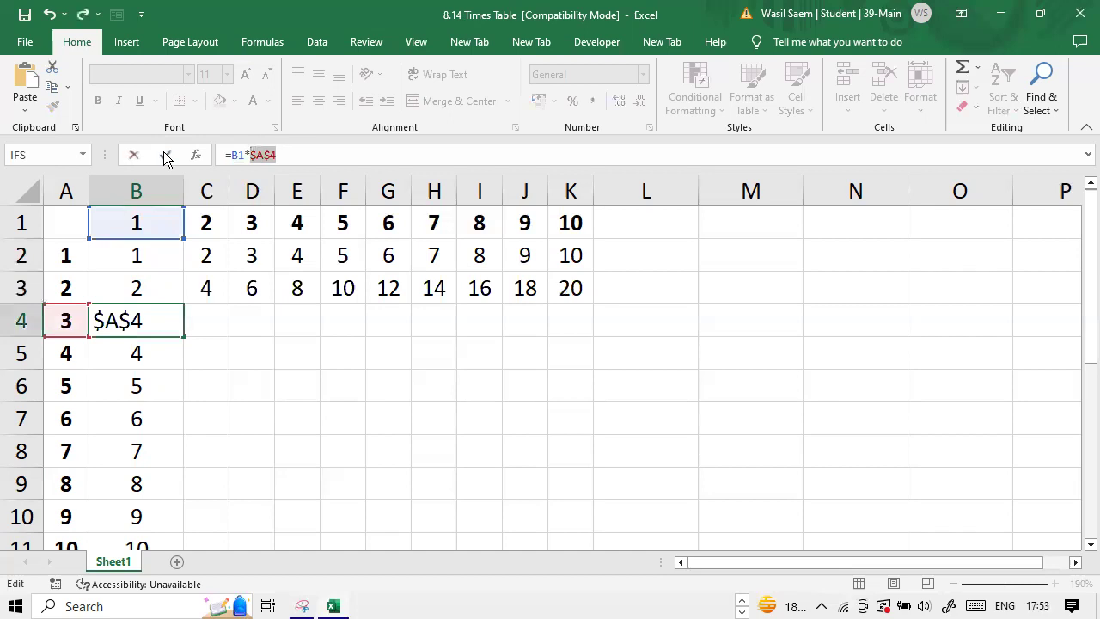
click(165, 154)
drag(183, 334, 581, 331)
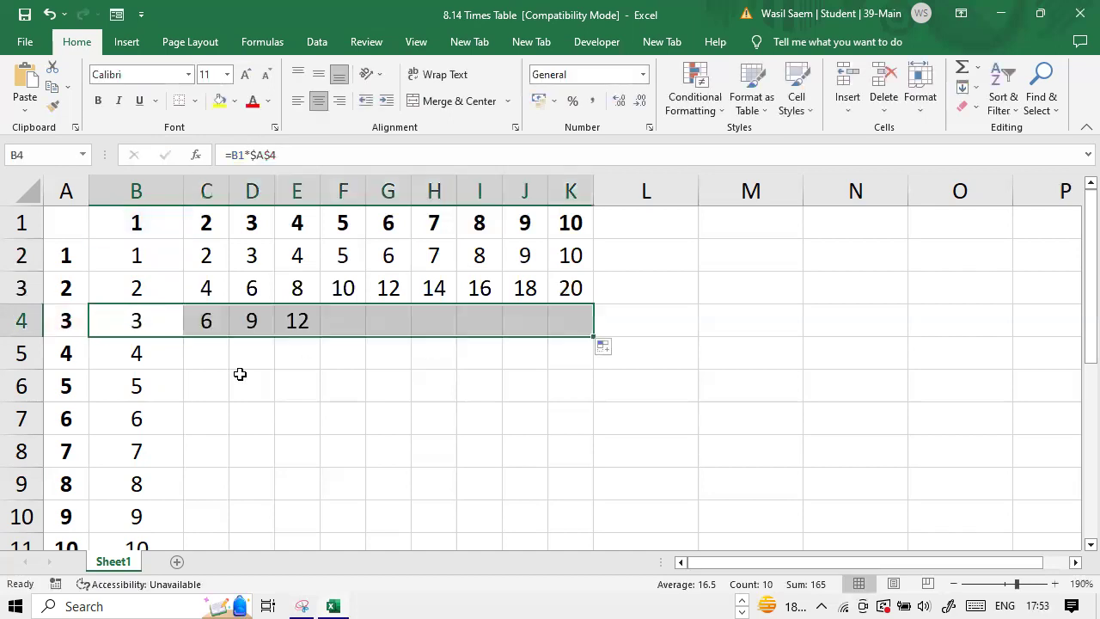
Step: Change B5 to =B1*$A$5 and fill it across row 5 to column K
click(135, 355)
double_click(241, 156)
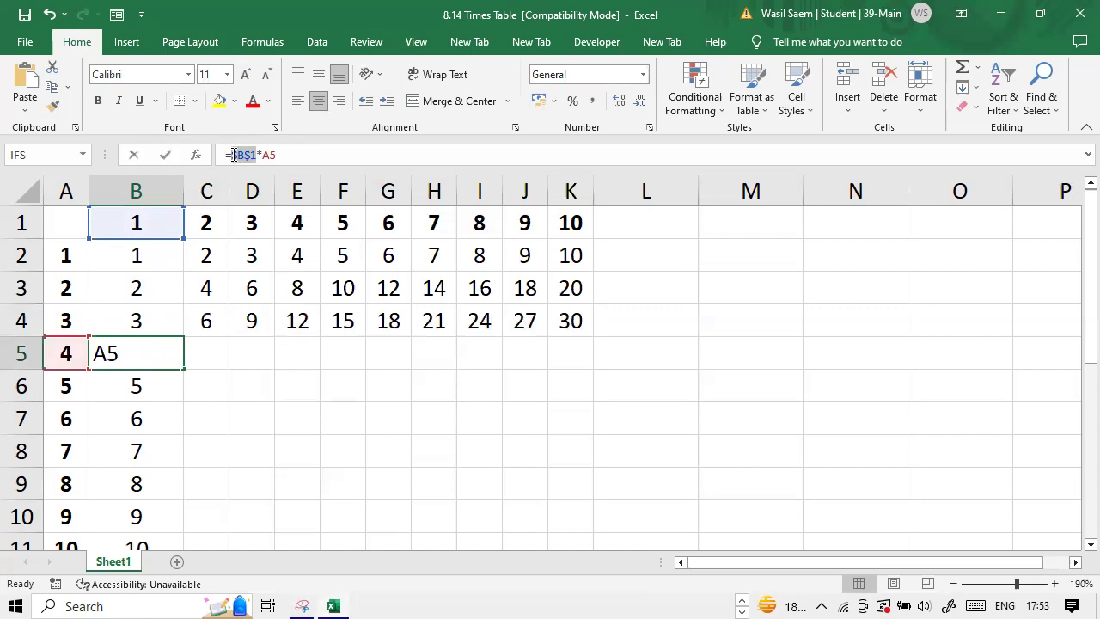
key(F4)
key(F4)
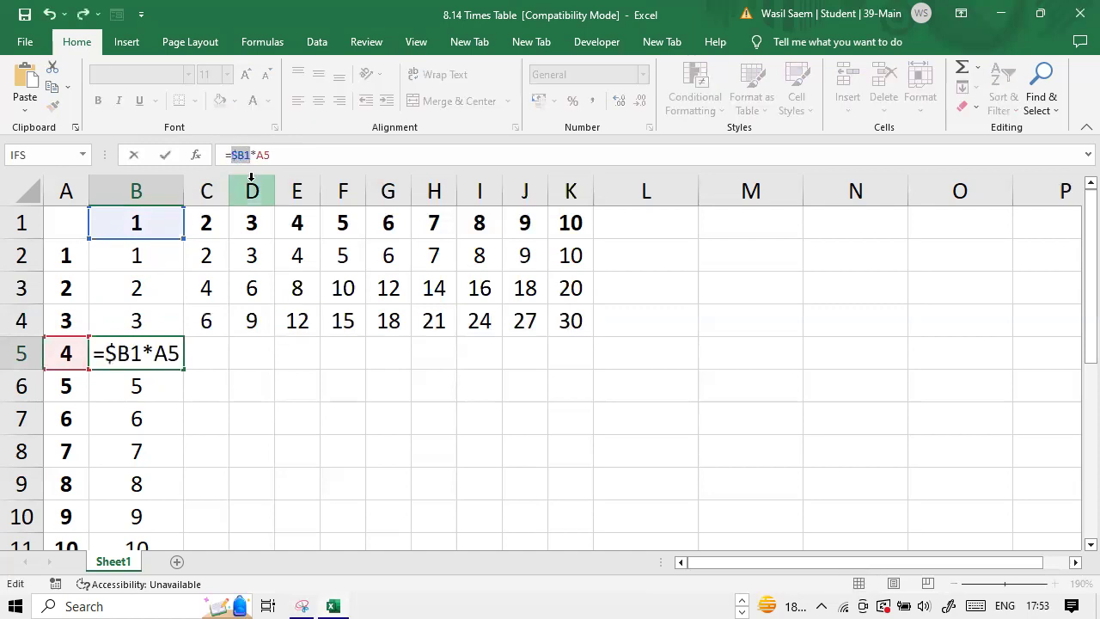
key(F4)
double_click(257, 155)
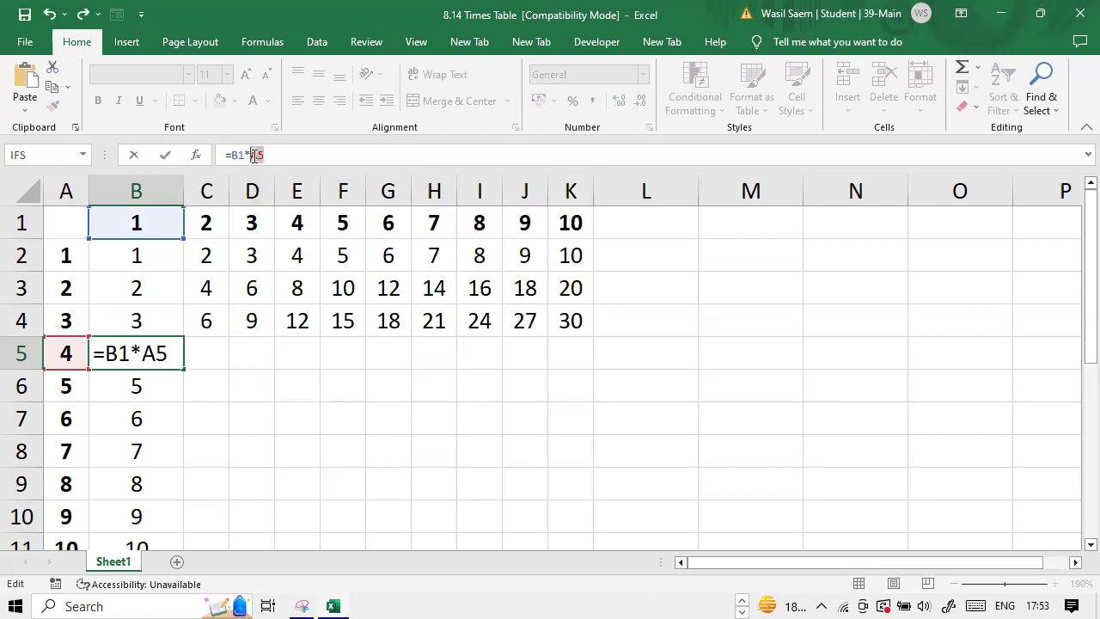
key(F4)
click(165, 155)
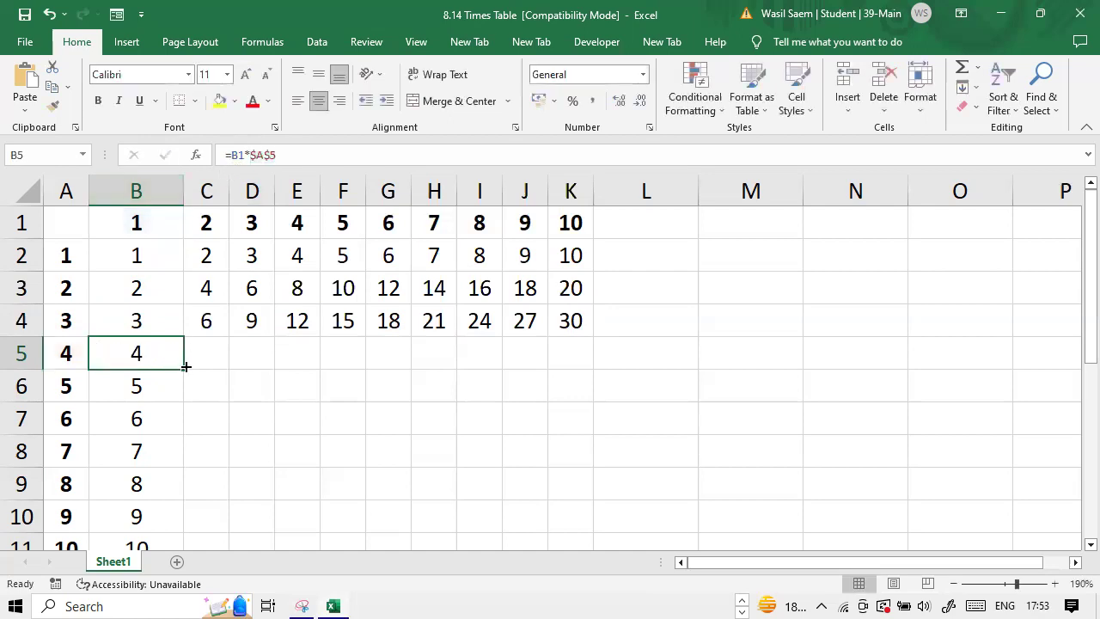
drag(186, 366, 582, 366)
Step: Change B6 to =B1*$A$6 and fill it across row 6 to column K
click(140, 386)
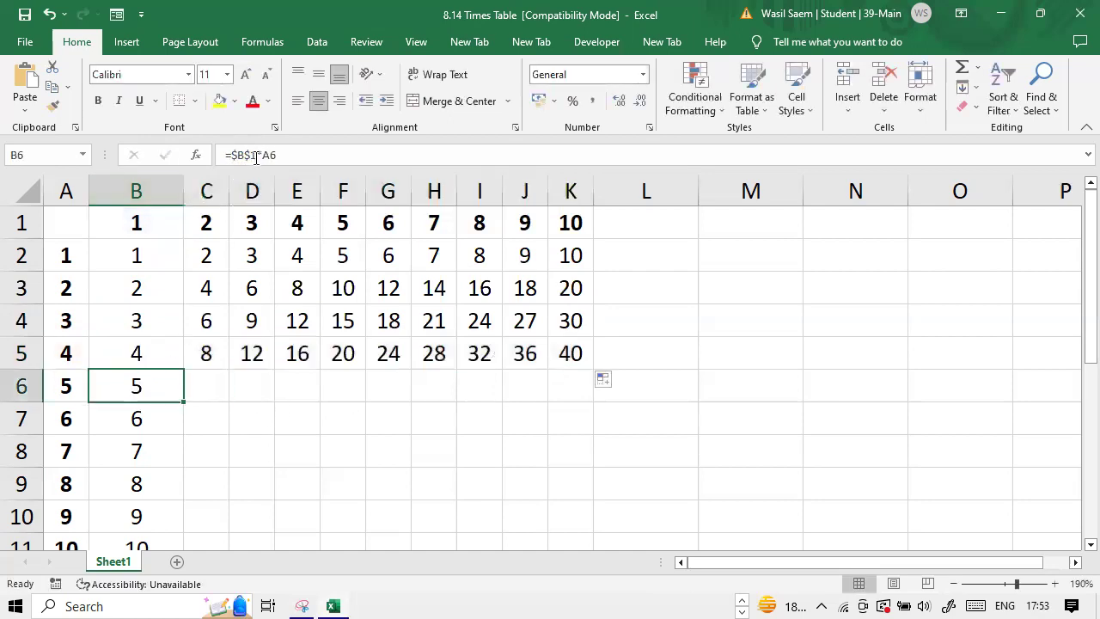
drag(259, 154, 230, 155)
key(F4)
key(F4)
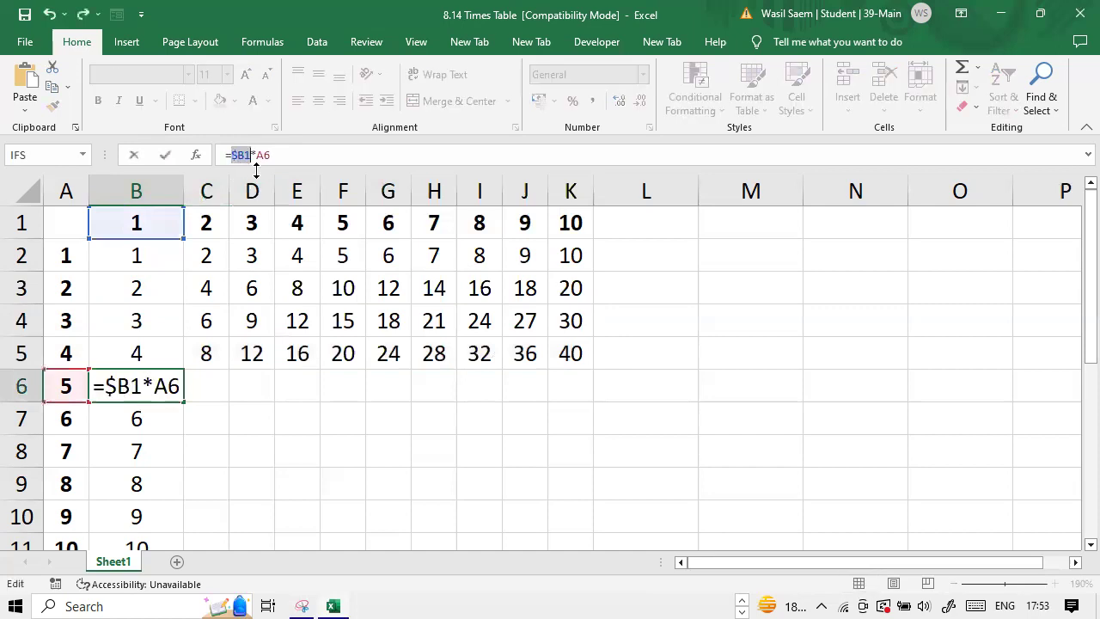
key(F4)
double_click(257, 155)
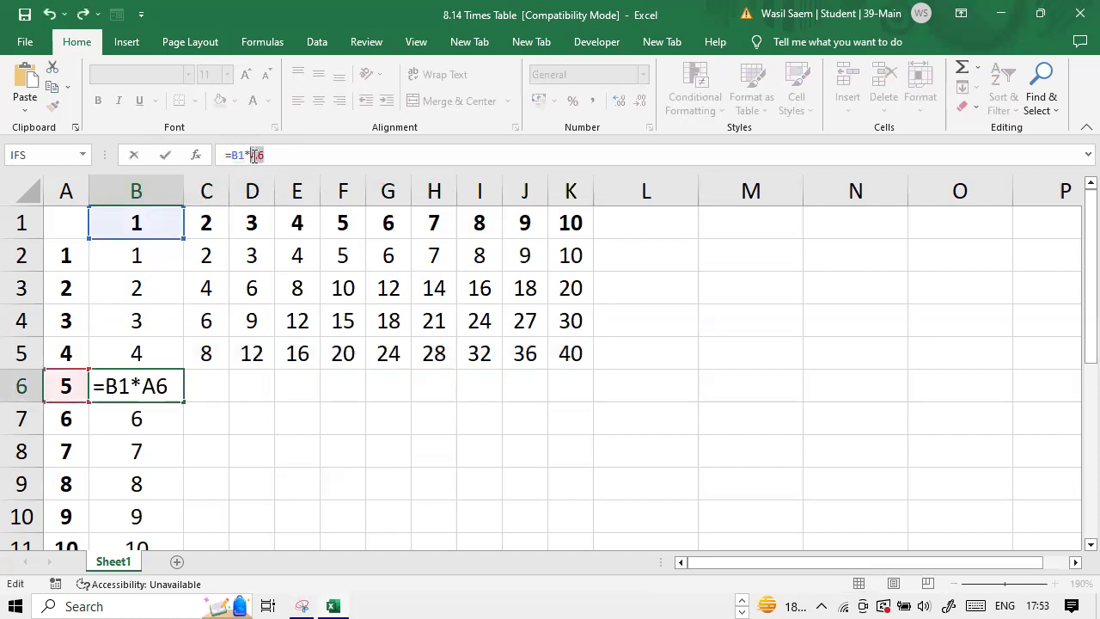
key(F4)
click(163, 155)
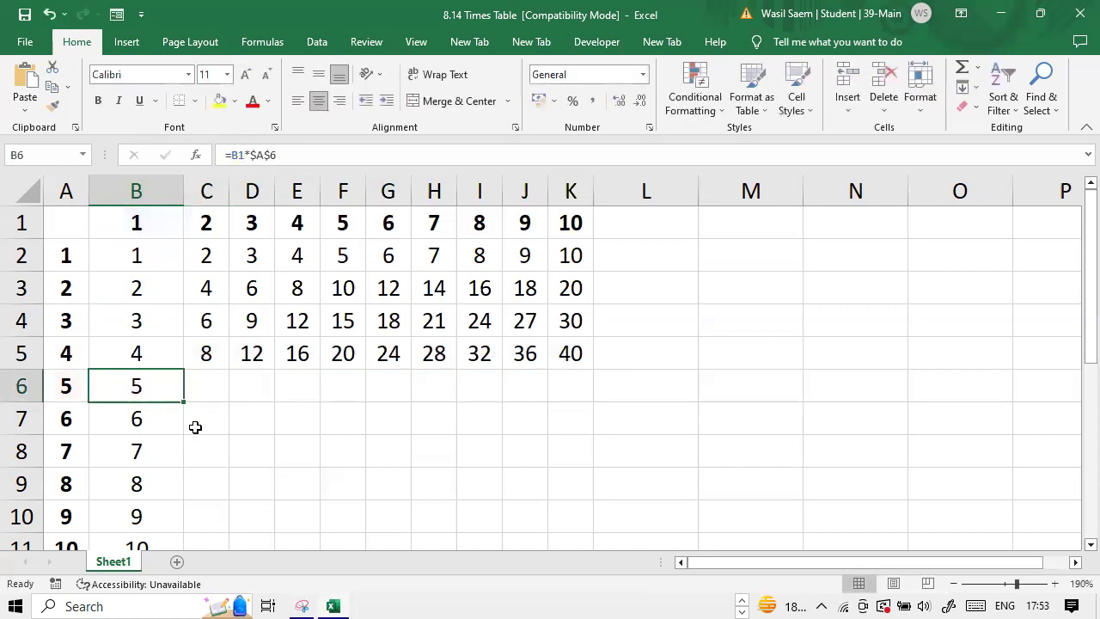
drag(184, 401, 572, 390)
Step: Change B7 to =B1*$A$7 and fill it across row 7 to column K
click(136, 418)
drag(257, 153, 236, 154)
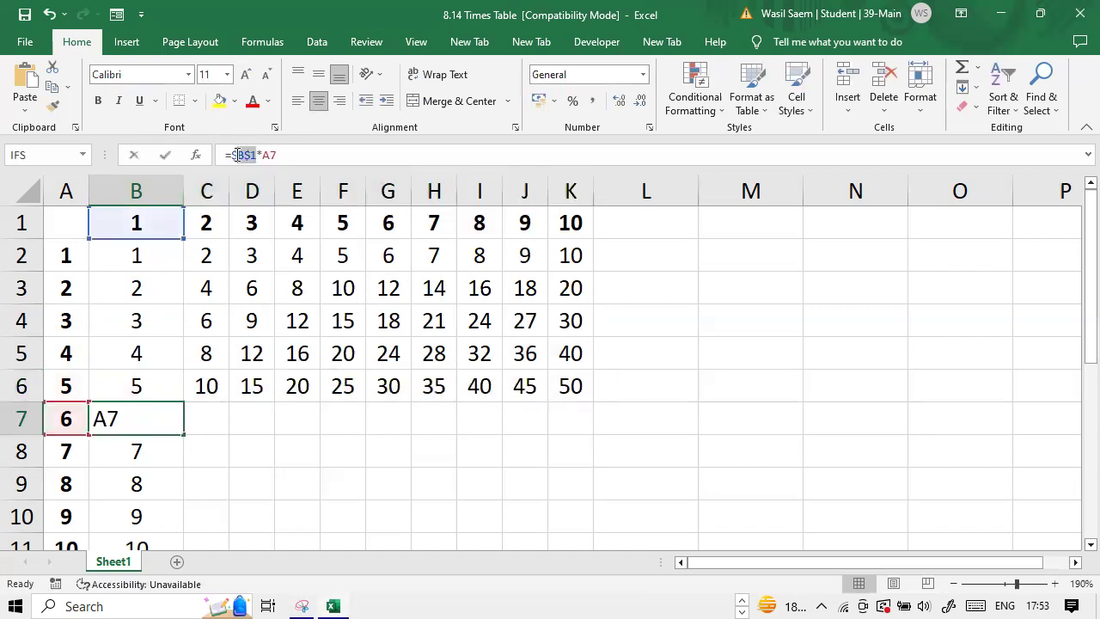
key(F4)
key(F4)
key(F4)
click(165, 155)
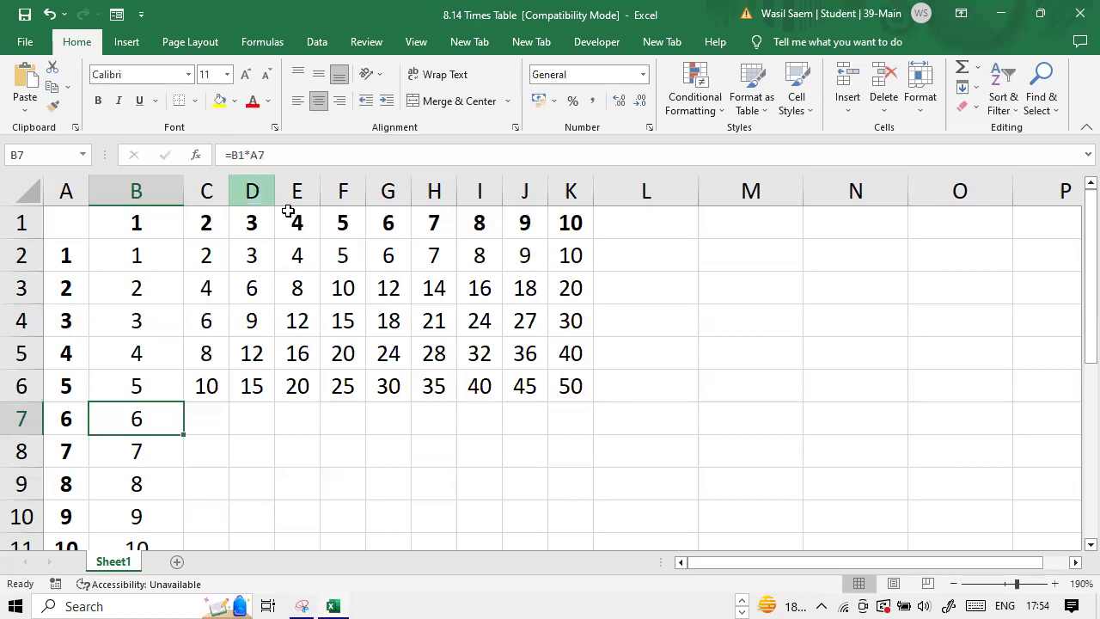
click(267, 156)
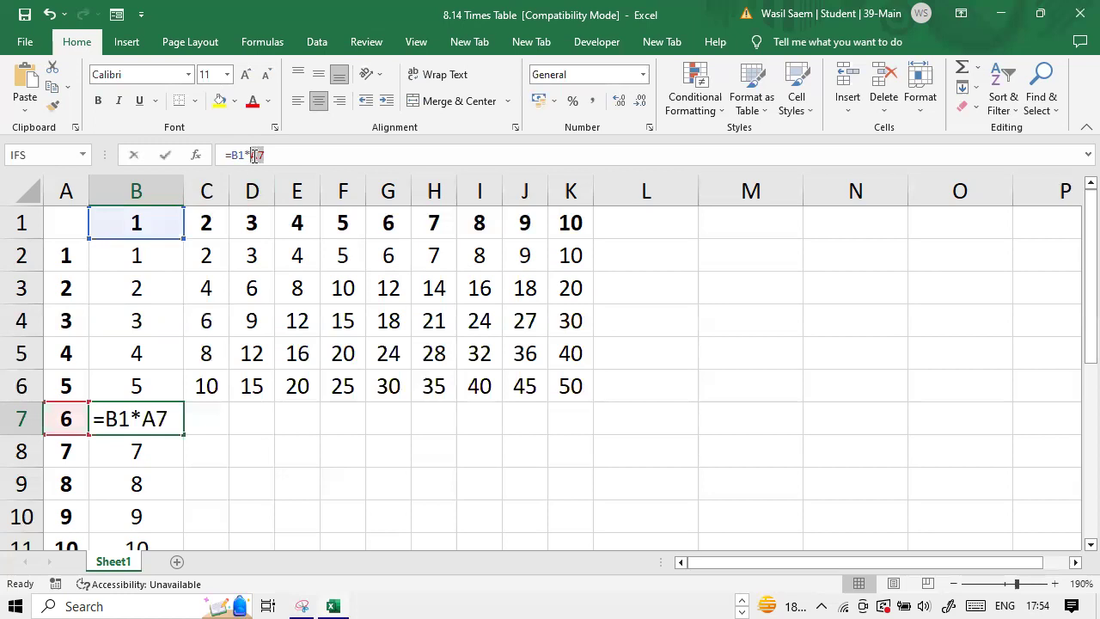
key(F4)
click(165, 154)
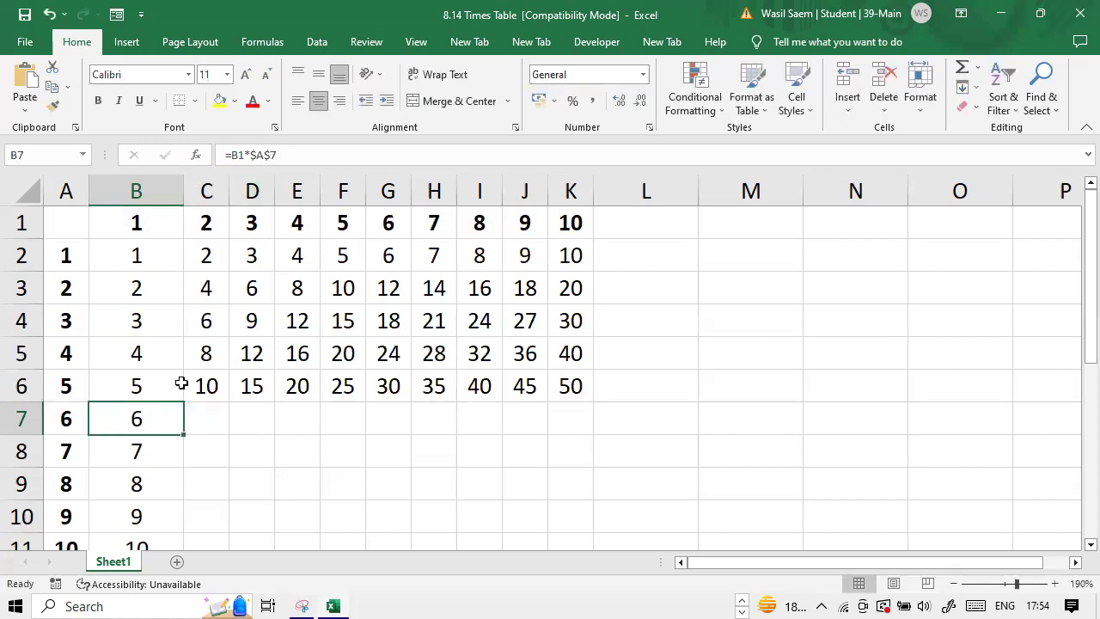
drag(183, 434, 586, 420)
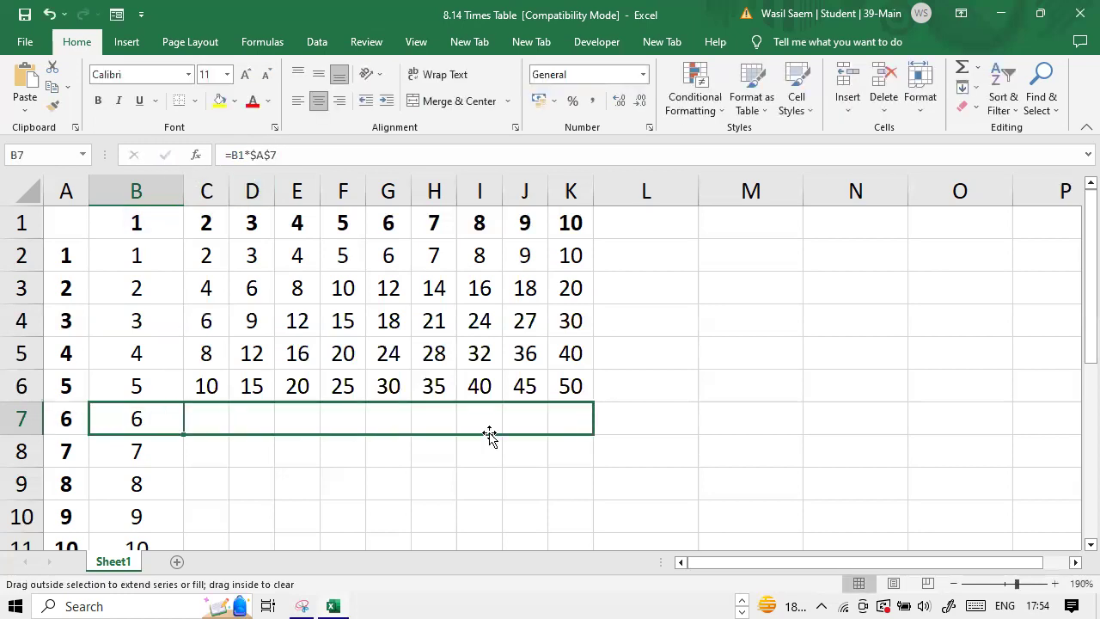
Step: Change B8 to =B1*$A$8 and fill it across row 8 to column K
click(140, 449)
drag(256, 154, 235, 155)
key(F4)
key(F4)
key(F4)
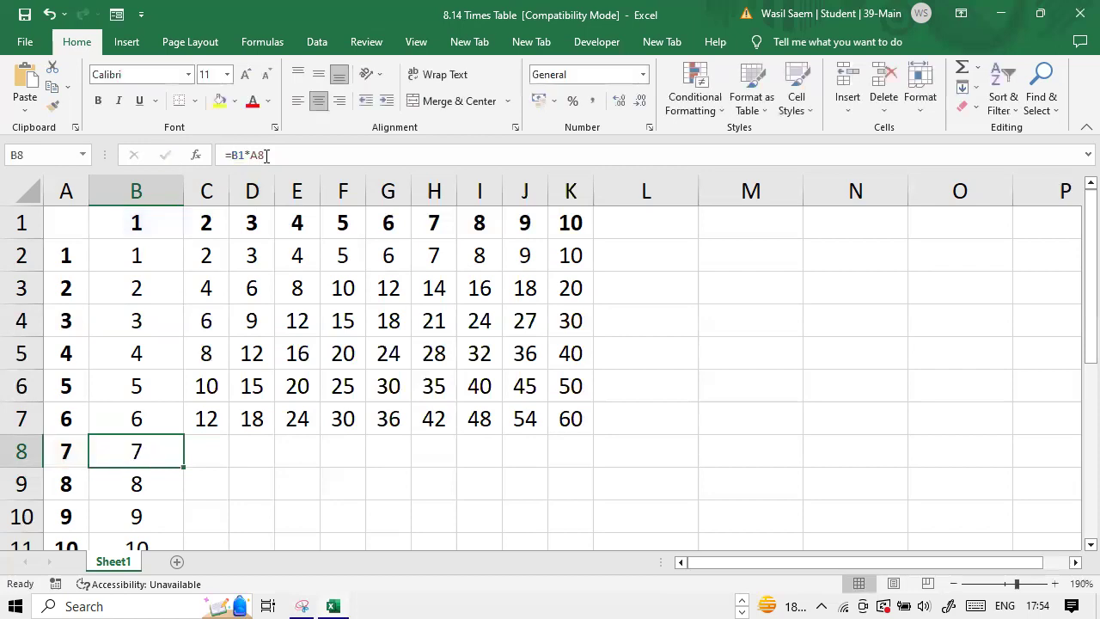
click(267, 155)
key(F4)
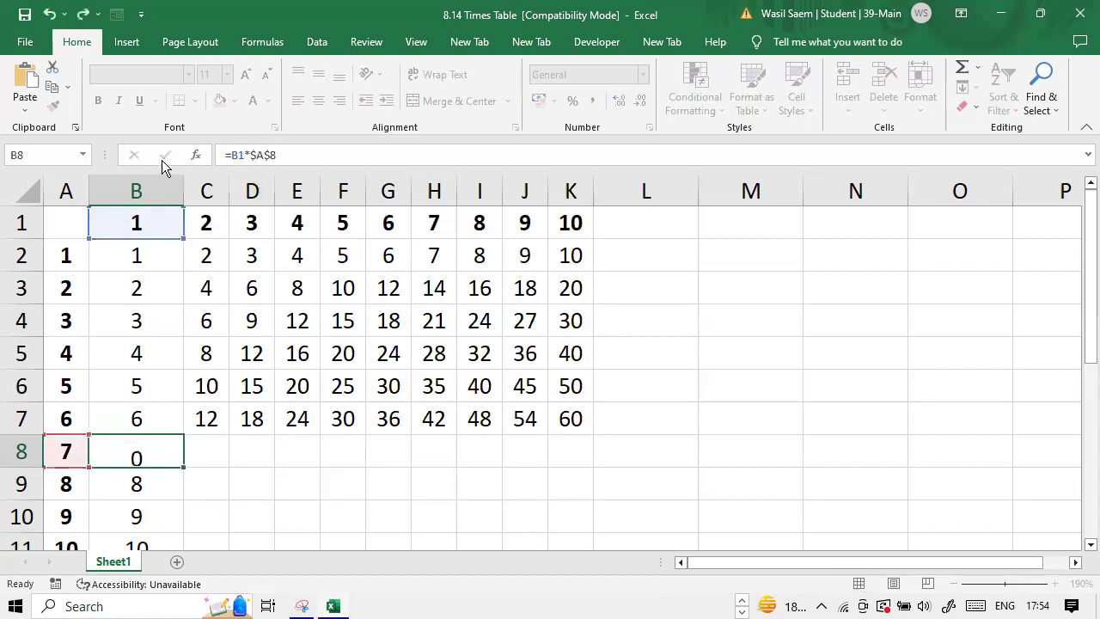
key(ctrl+Return)
mouse_move(183, 467)
mouse_down()
mouse_move(398, 455)
mouse_move(574, 464)
mouse_up()
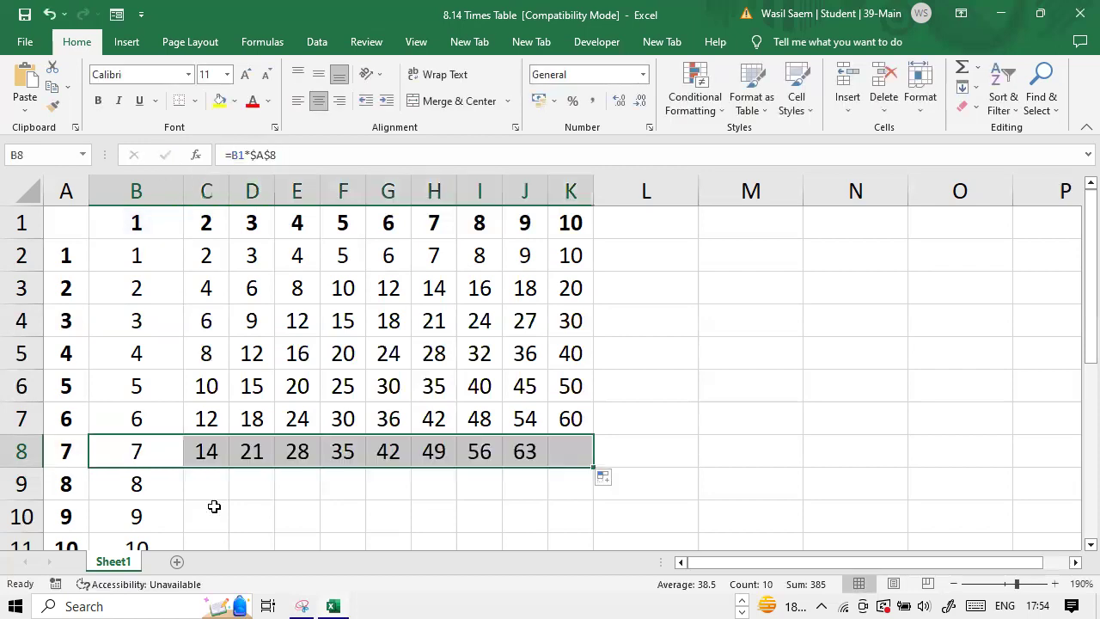
click(147, 487)
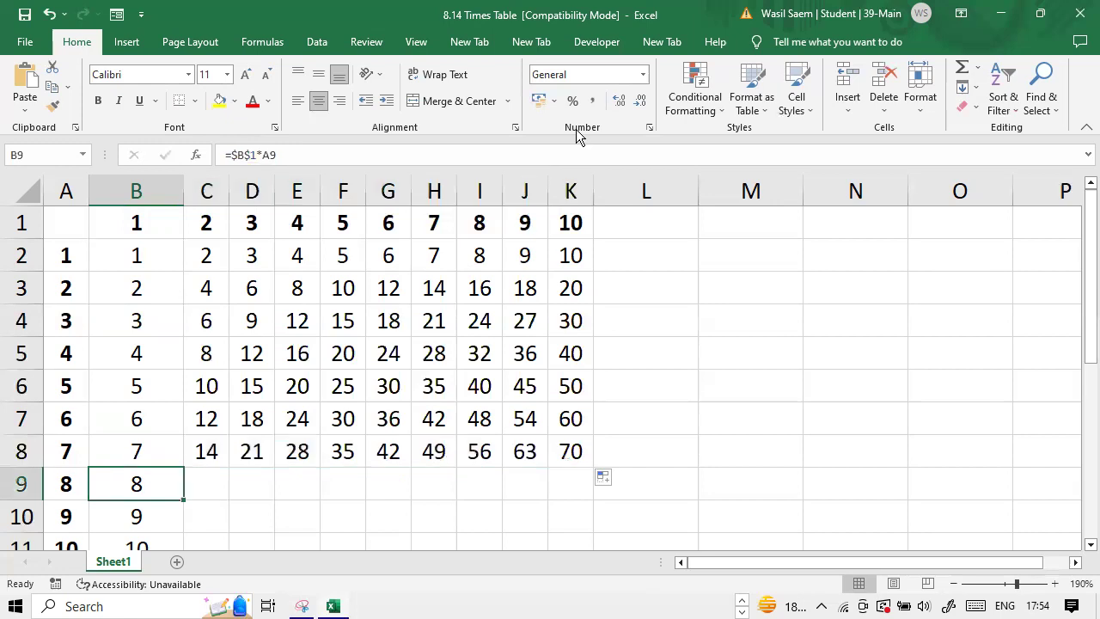